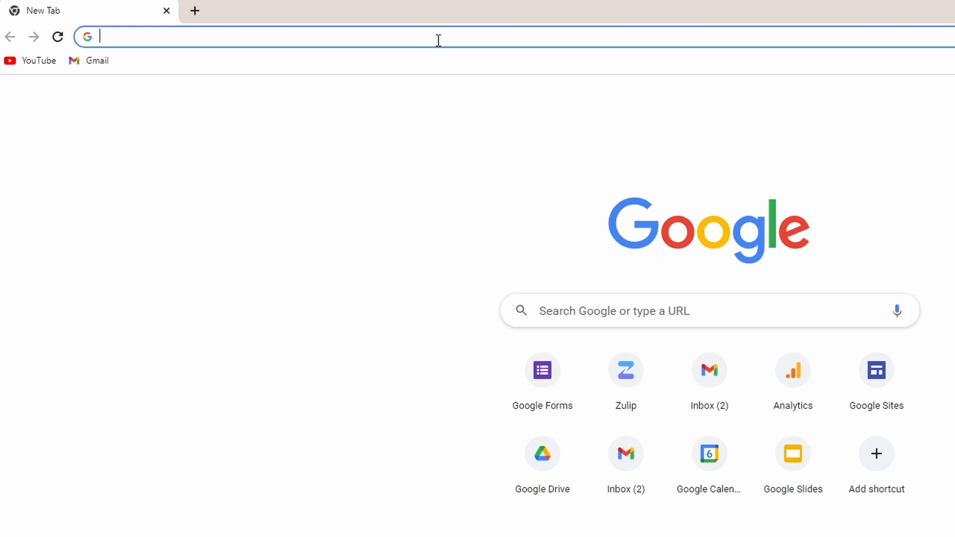
# Open Google Forms, browse the template gallery and create a blank form
pyautogui.write('forms')
pyautogui.press('Return')
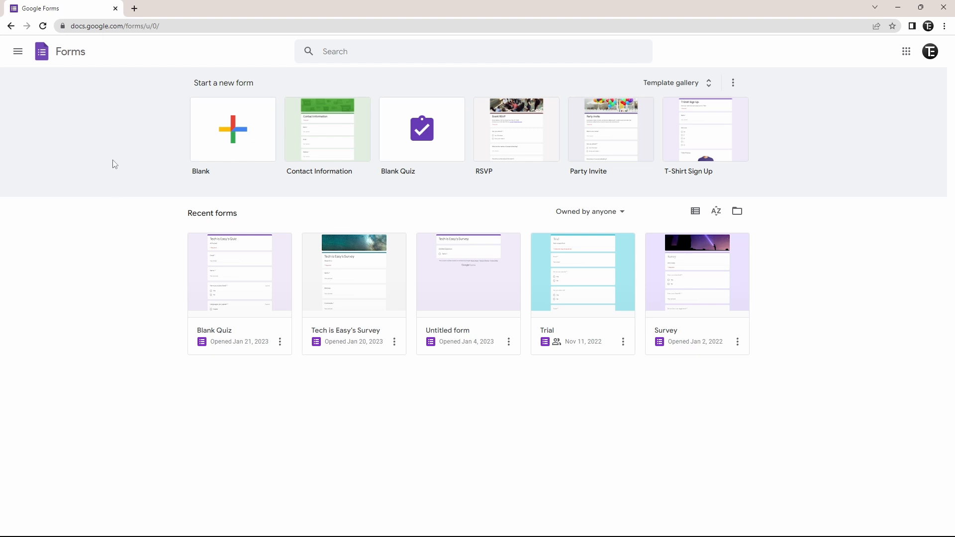
pyautogui.click(705, 86)
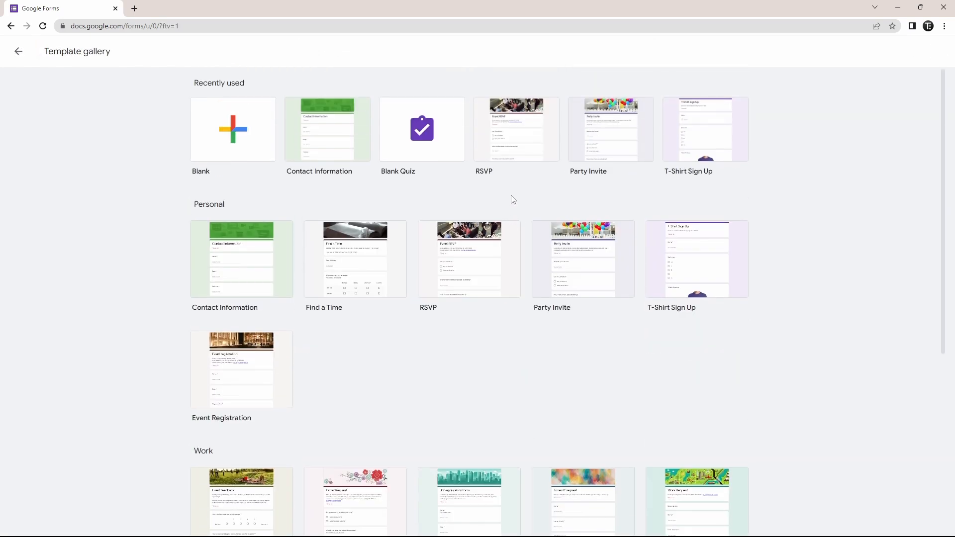
pyautogui.scroll(-2, 514, 199)
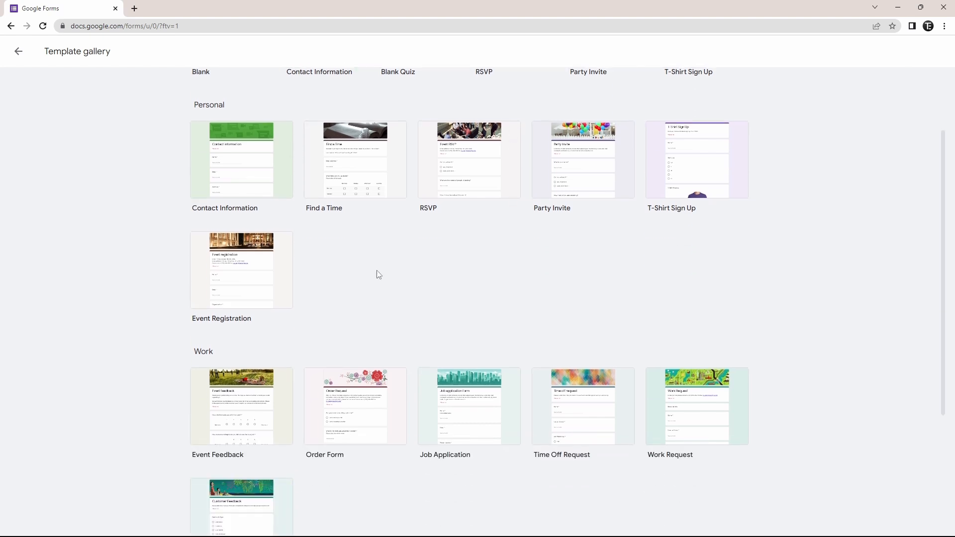
pyautogui.scroll(-4, 301, 180)
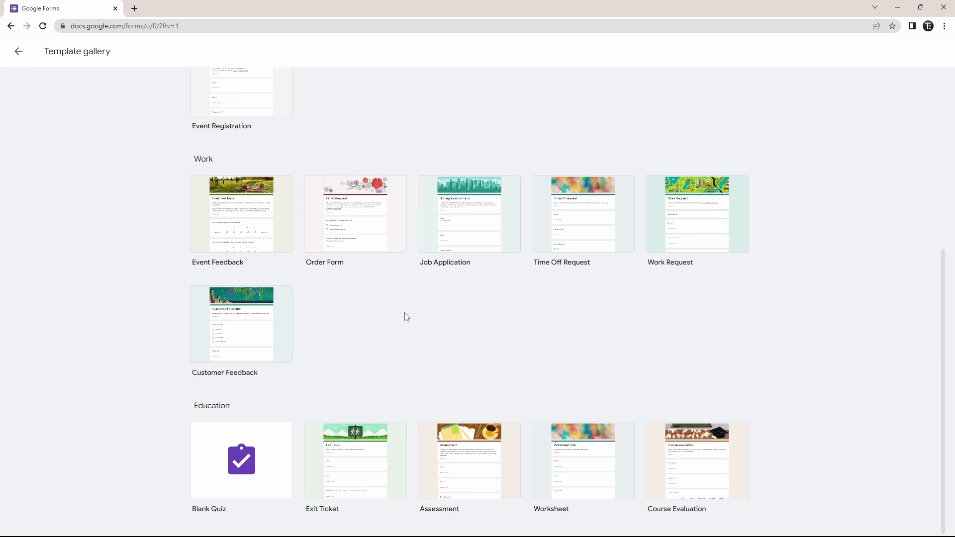
pyautogui.scroll(6, 407, 317)
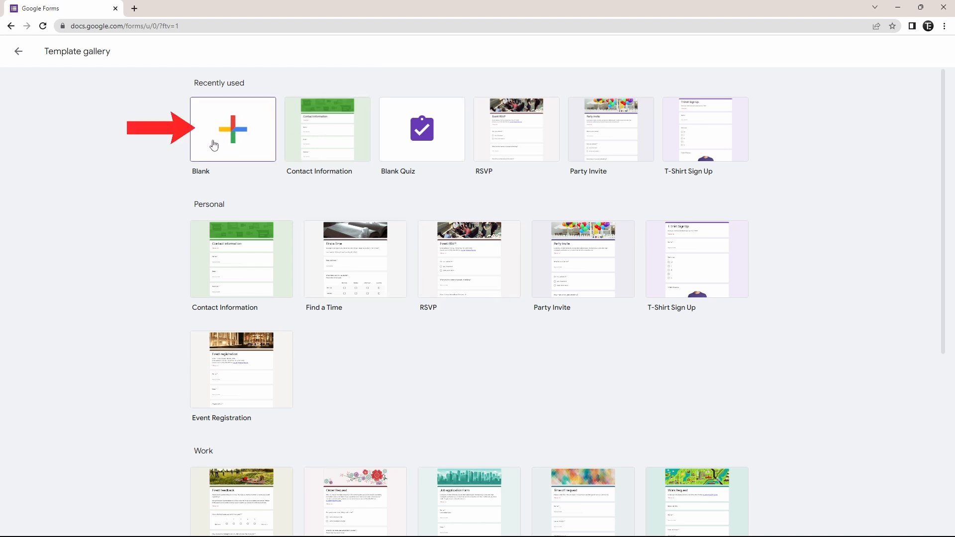
pyautogui.click(222, 137)
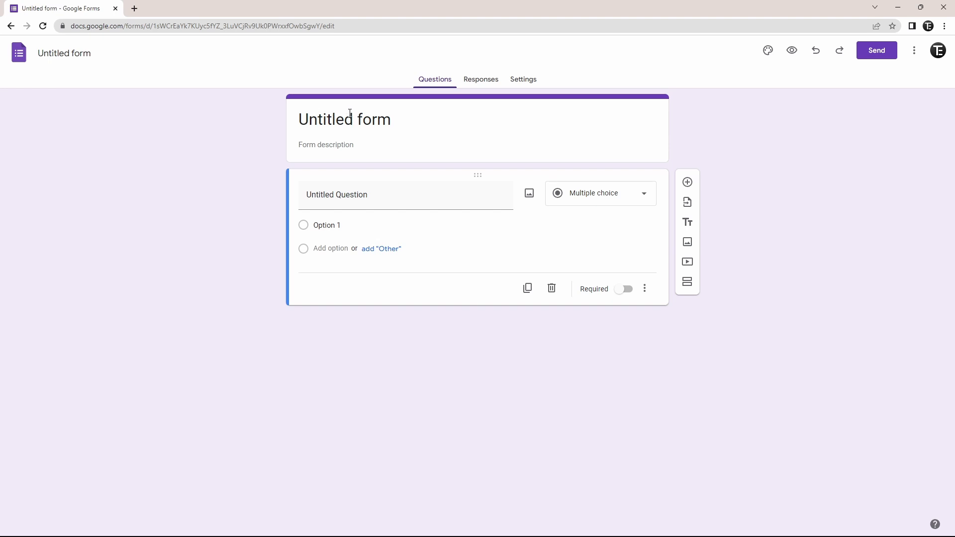
# Set the form's title to "Contact Us" and leave the form description empty
pyautogui.click(350, 111)
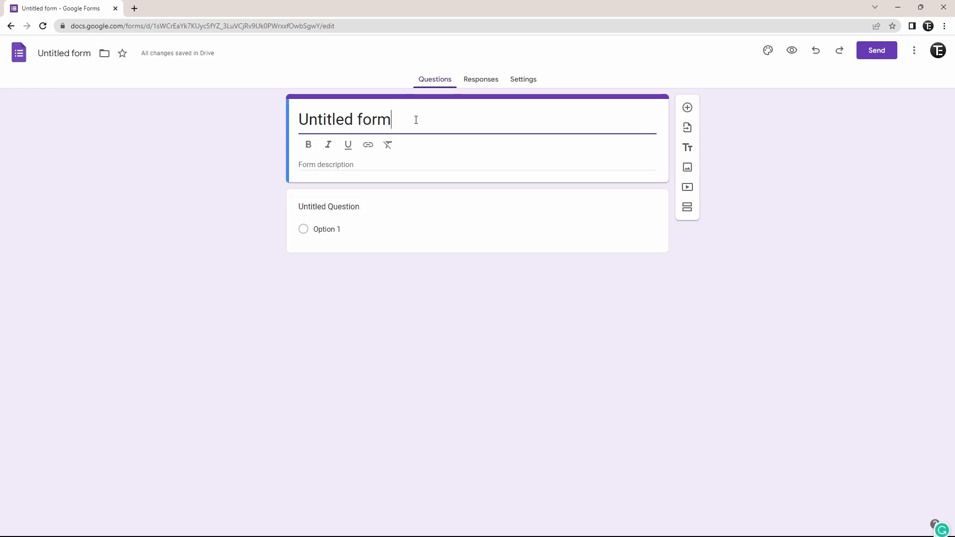
pyautogui.moveTo(416, 120); pyautogui.dragTo(292, 119)
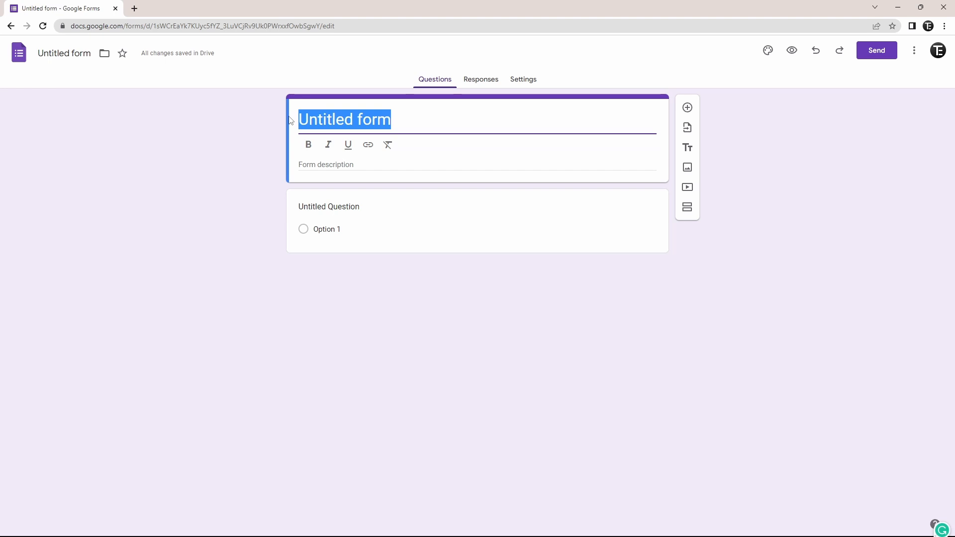
pyautogui.write('Contact Us')
pyautogui.click(215, 126)
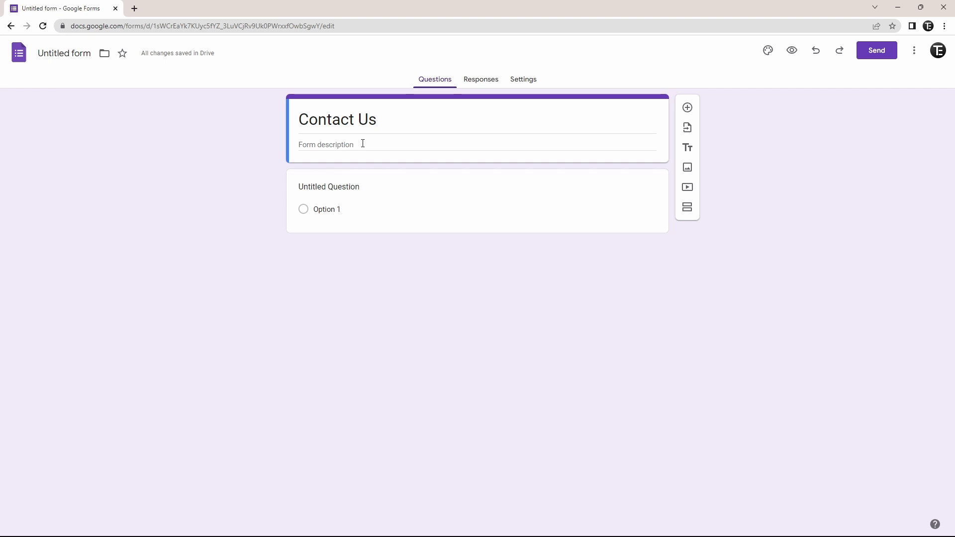
pyautogui.click(363, 143)
pyautogui.click(224, 150)
# Title the first question "Name", with the short answer type, and make it required
pyautogui.click(443, 198)
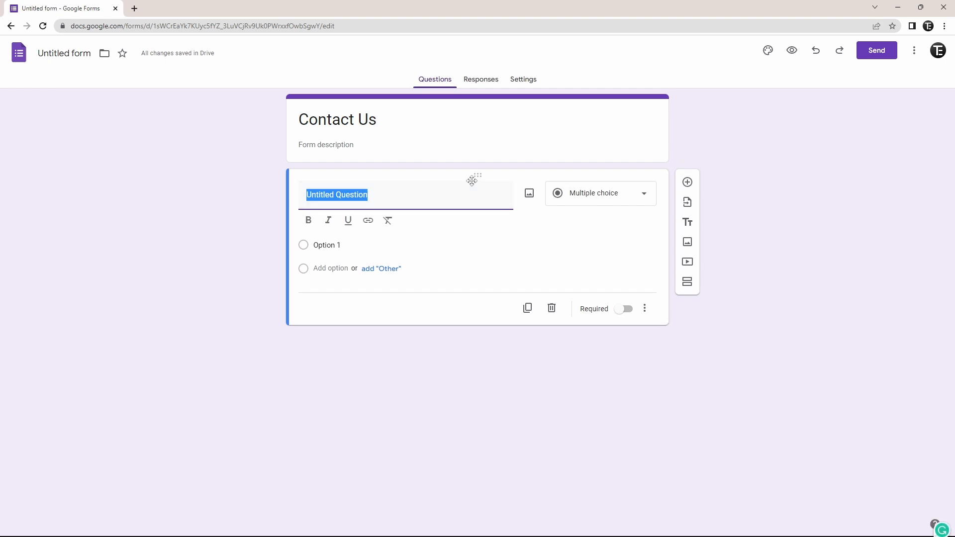
pyautogui.write('Name')
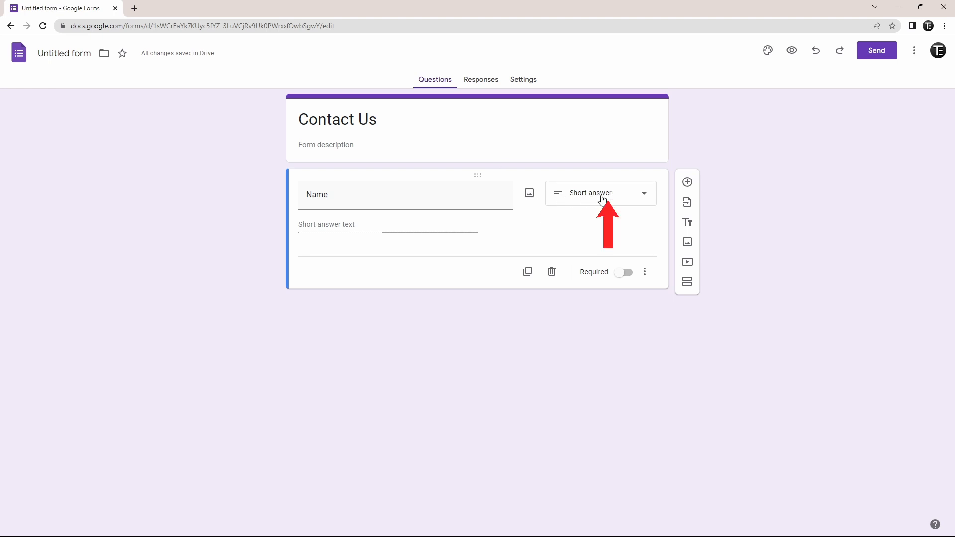
pyautogui.click(644, 198)
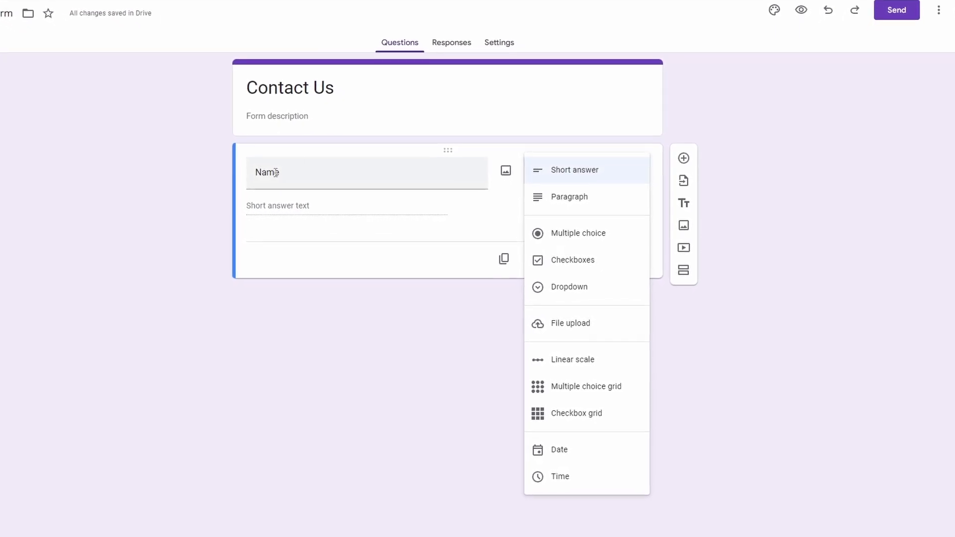
pyautogui.click(572, 163)
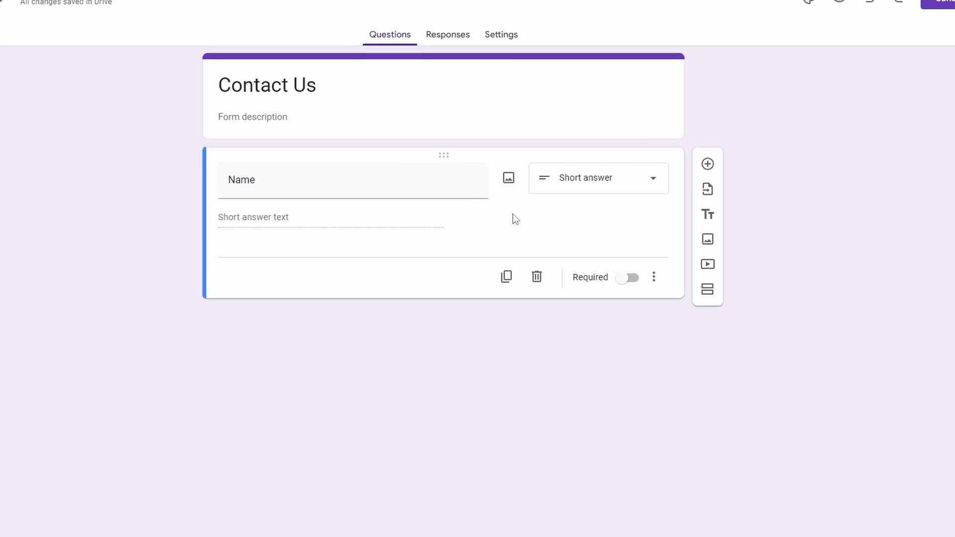
pyautogui.click(621, 279)
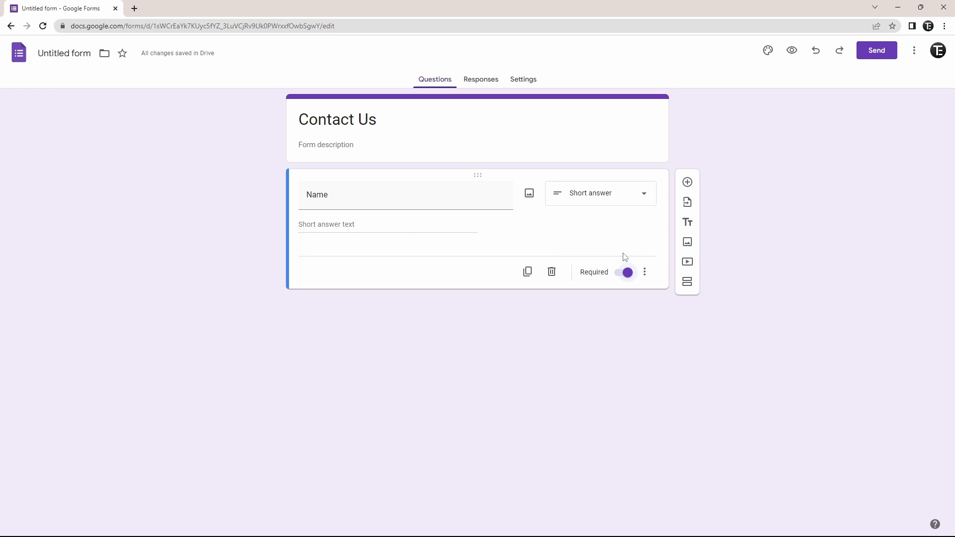
# Add two short-answer questions below Name, titled "Email" and "Phone Number"
pyautogui.click(688, 182)
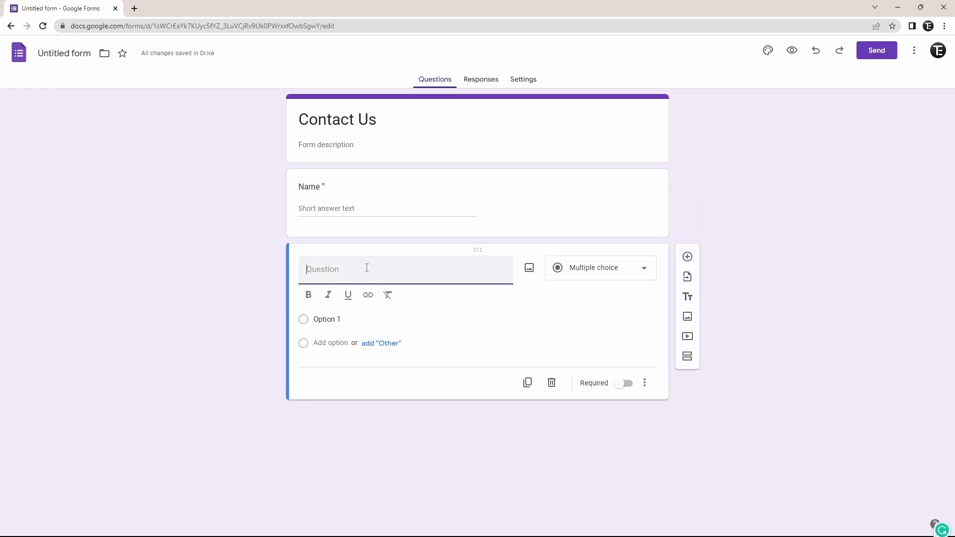
pyautogui.write('Email')
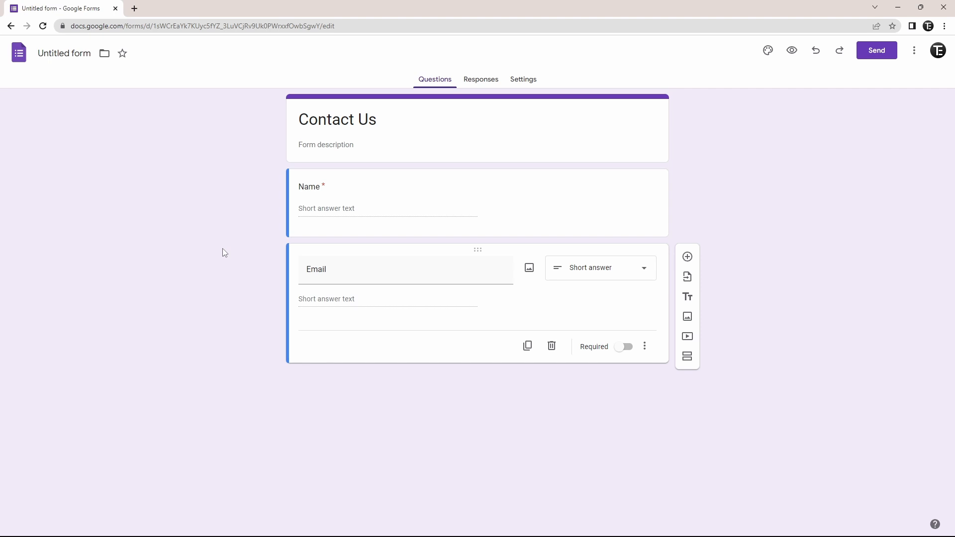
pyautogui.click(688, 256)
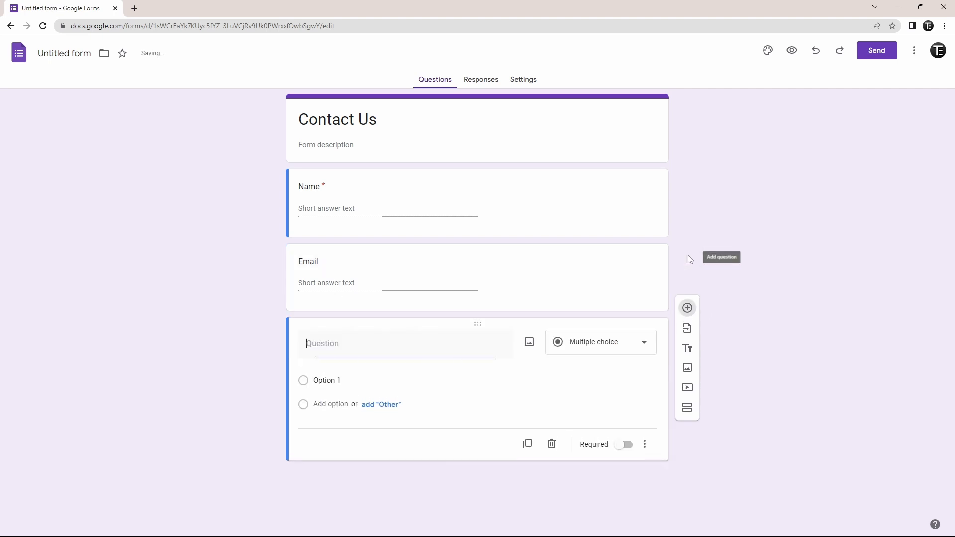
pyautogui.write('Phone Numer')
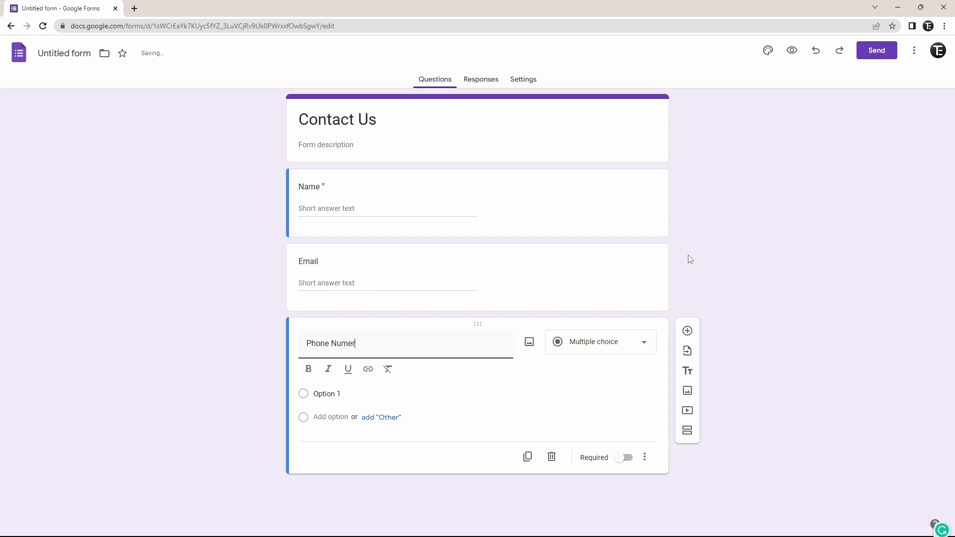
pyautogui.press('BackSpace')
pyautogui.press('BackSpace')
pyautogui.write('ber')
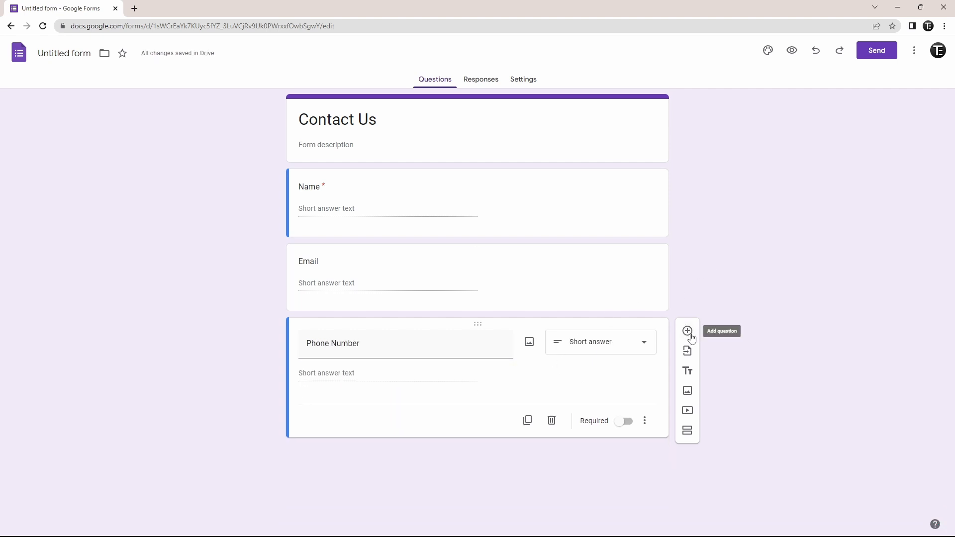
# Add a required paragraph question titled "Comments" at the end of the form
pyautogui.click(688, 330)
pyautogui.write('Comments')
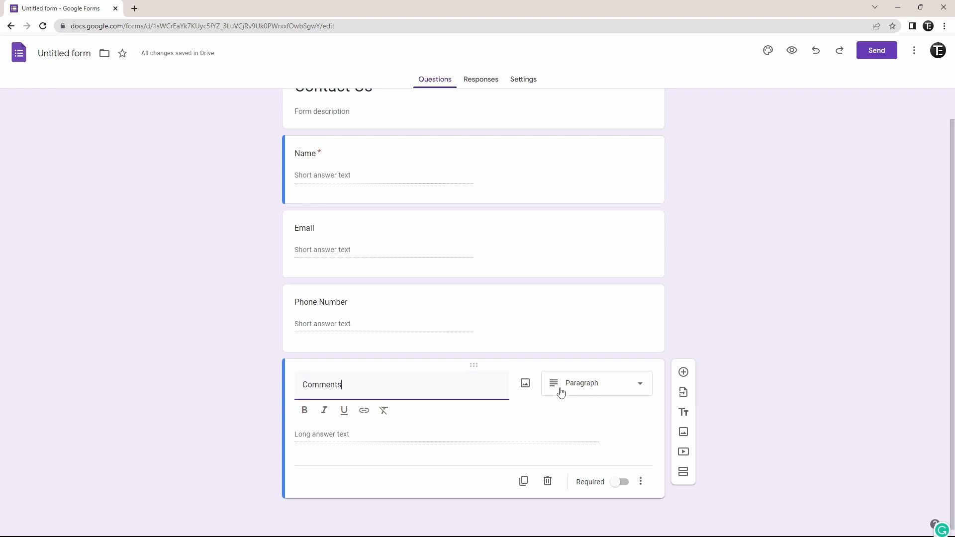
pyautogui.click(604, 387)
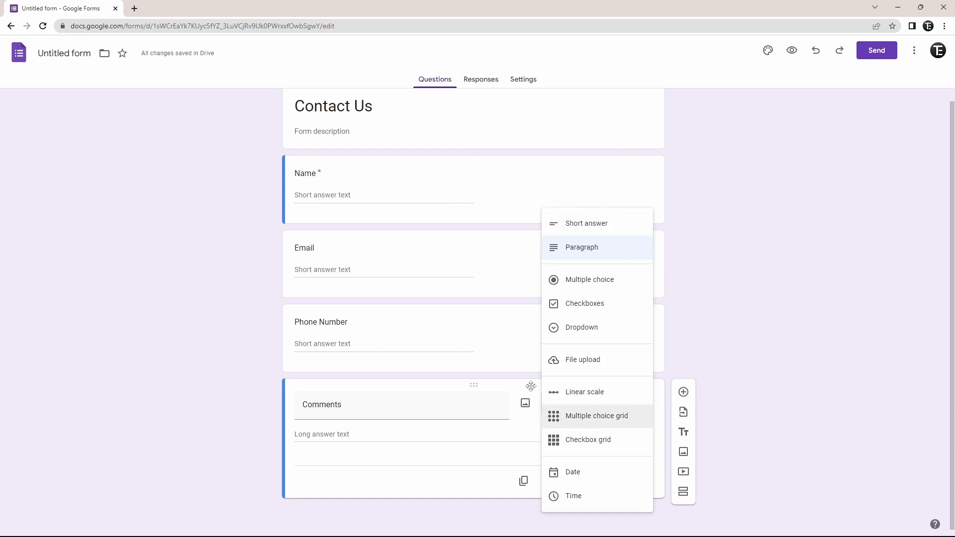
pyautogui.click(206, 226)
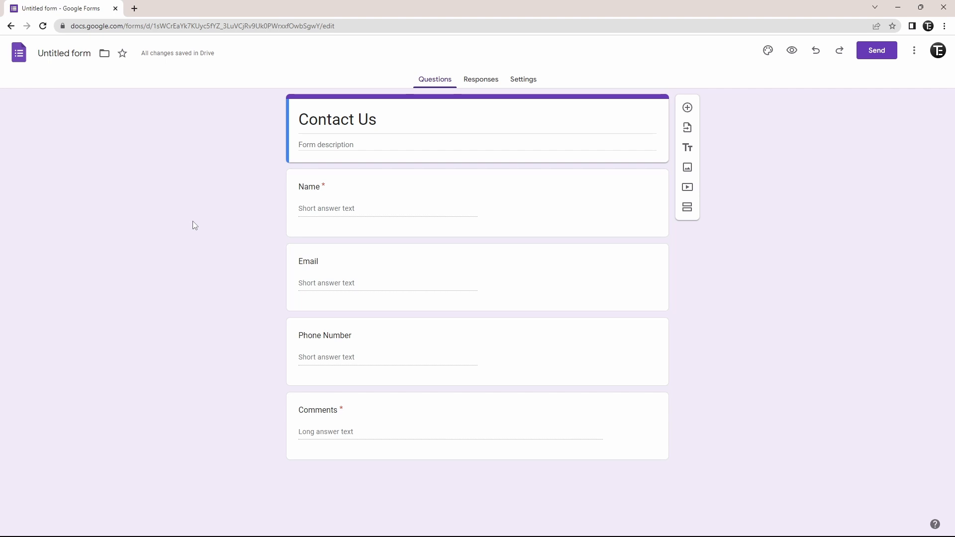
# Preview the Contact Us form as respondents see it, and return to the editor
pyautogui.click(790, 58)
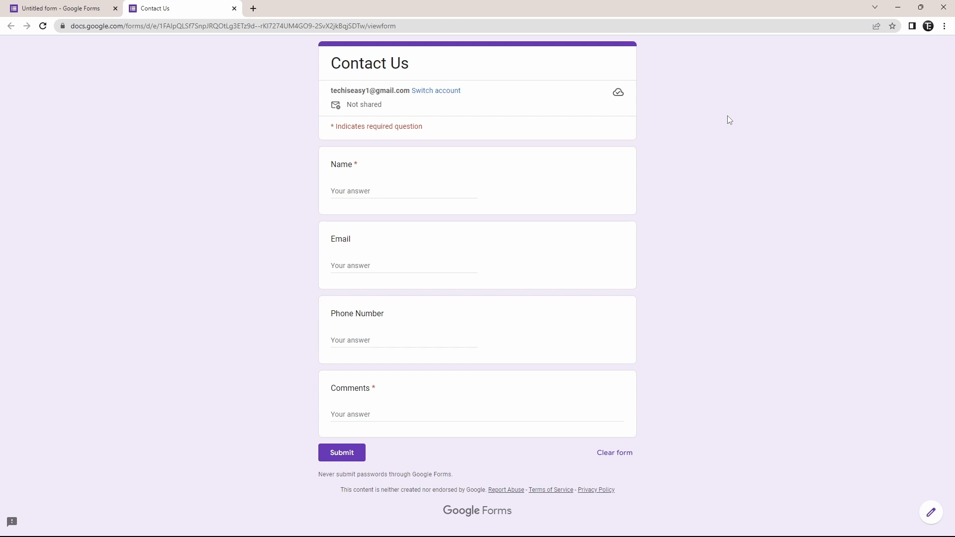
pyautogui.hotkey('ctrl', 'w')
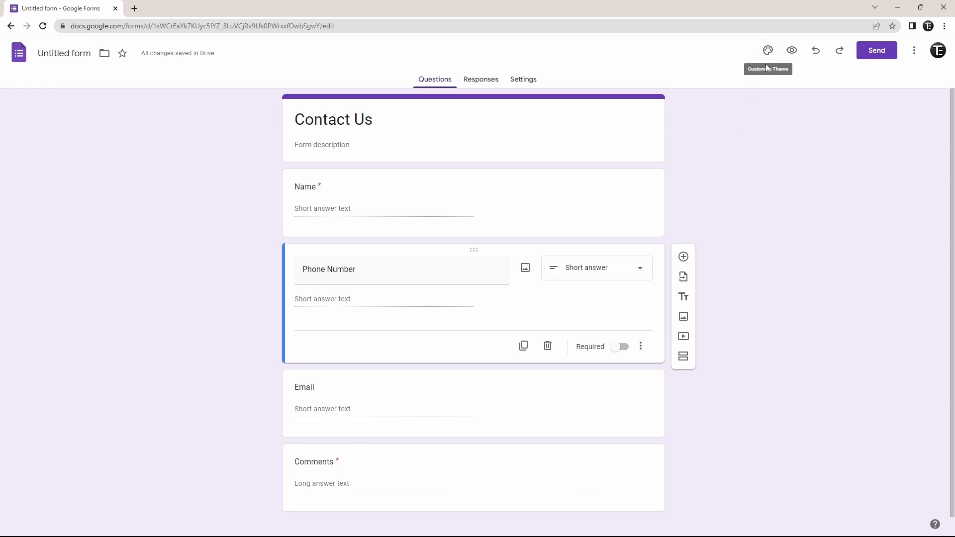
# Look through the theme's header image options, and set the form's theme colour to indigo with a light grey background
pyautogui.click(766, 51)
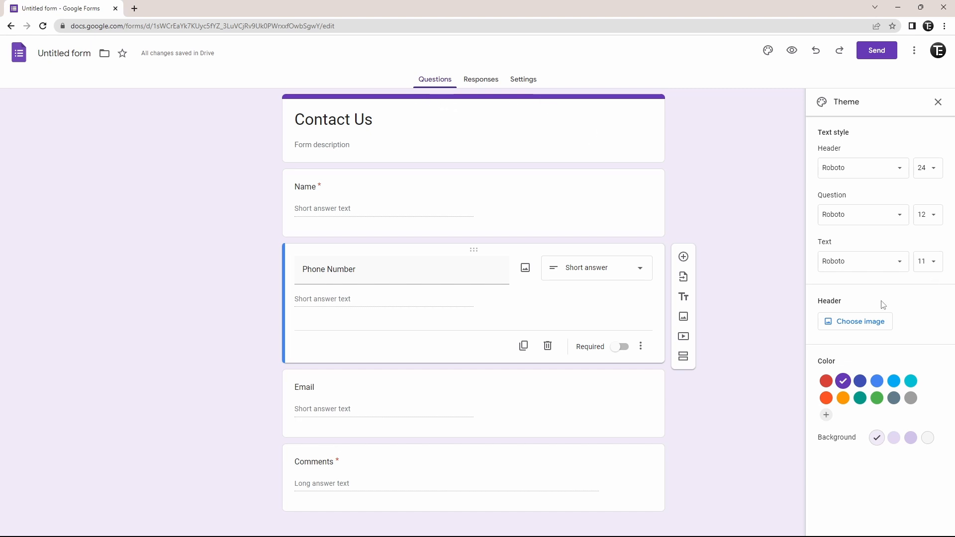
pyautogui.click(845, 318)
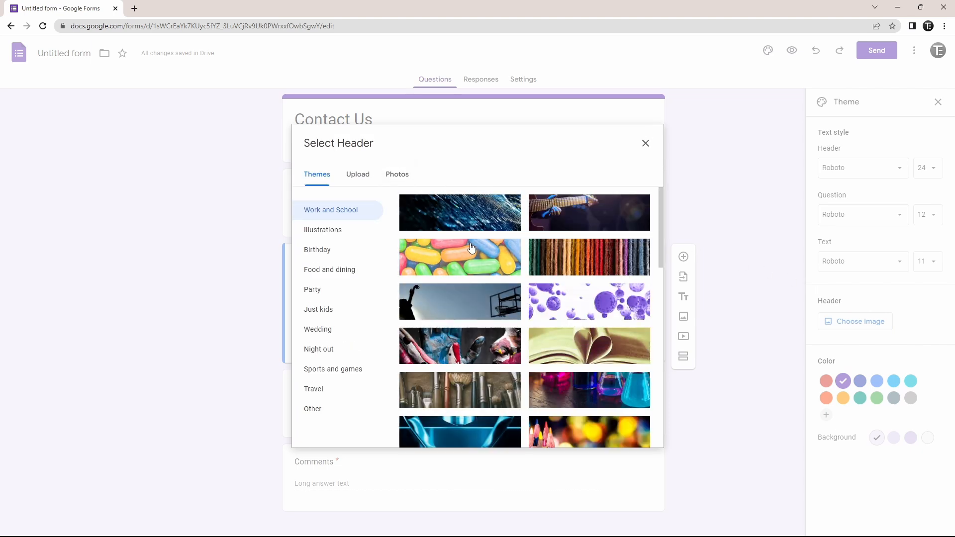
pyautogui.click(356, 176)
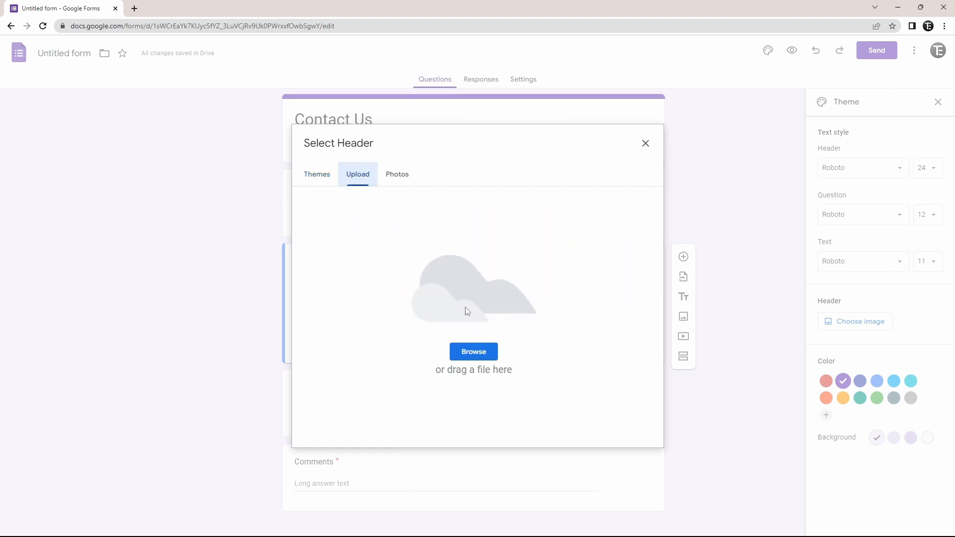
pyautogui.click(646, 144)
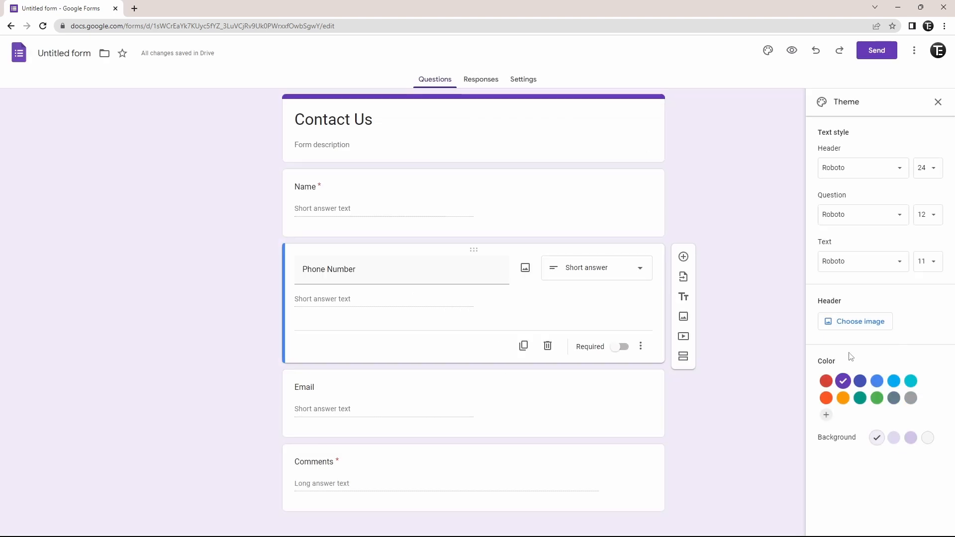
pyautogui.click(866, 387)
pyautogui.click(732, 209)
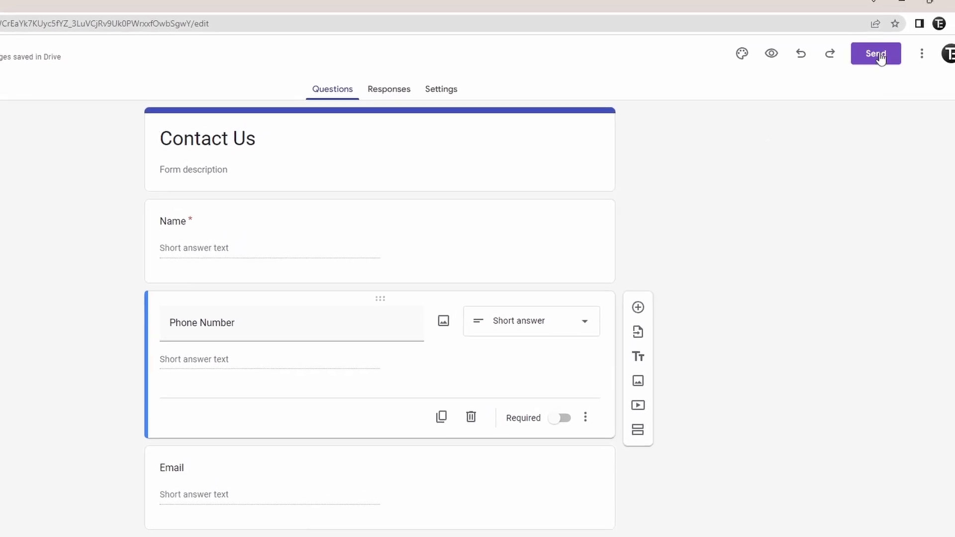
# Open the form's embed HTML in the send options and select the whole iframe code
pyautogui.click(879, 57)
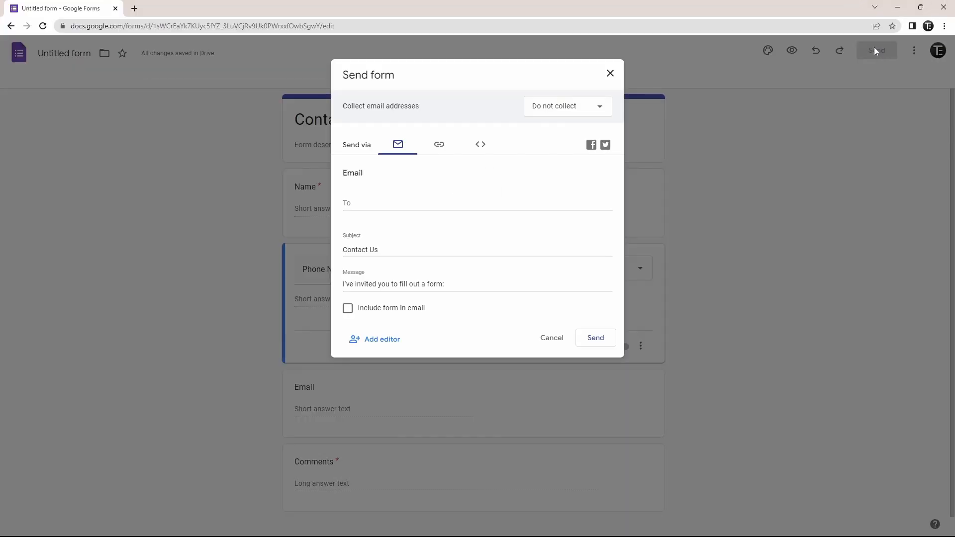
pyautogui.click(480, 145)
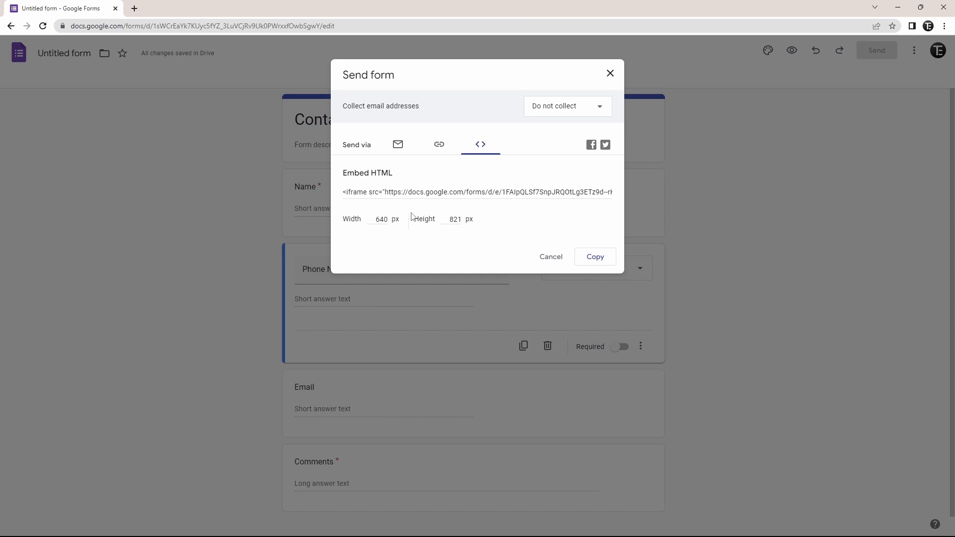
pyautogui.click(425, 192)
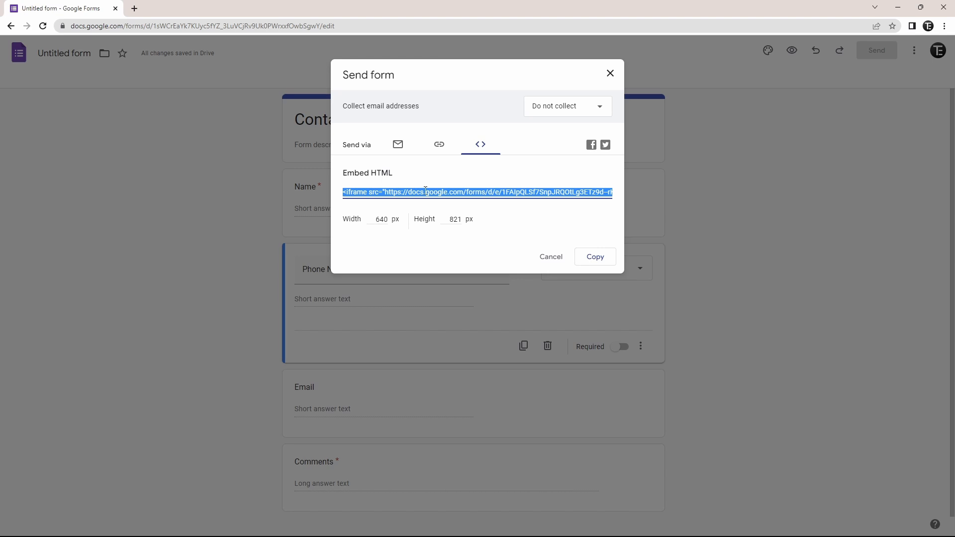
pyautogui.click(549, 225)
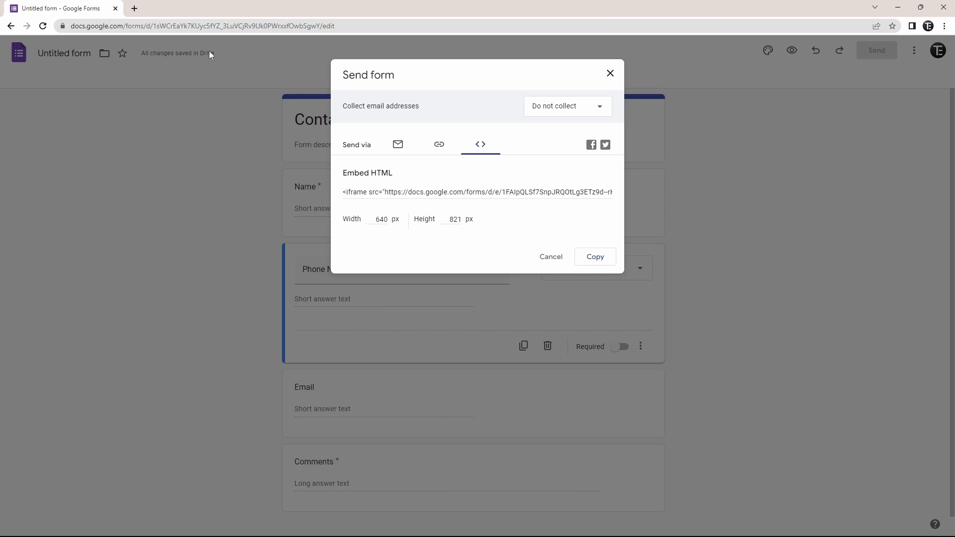
# Open the WordPress site's dashboard in a new browser tab and go to its list of pages
pyautogui.click(134, 9)
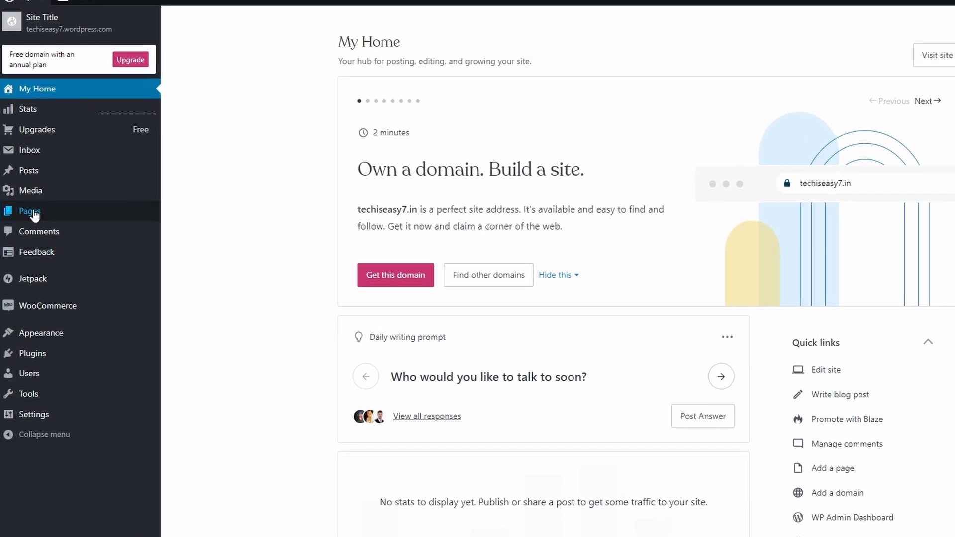
pyautogui.click(34, 212)
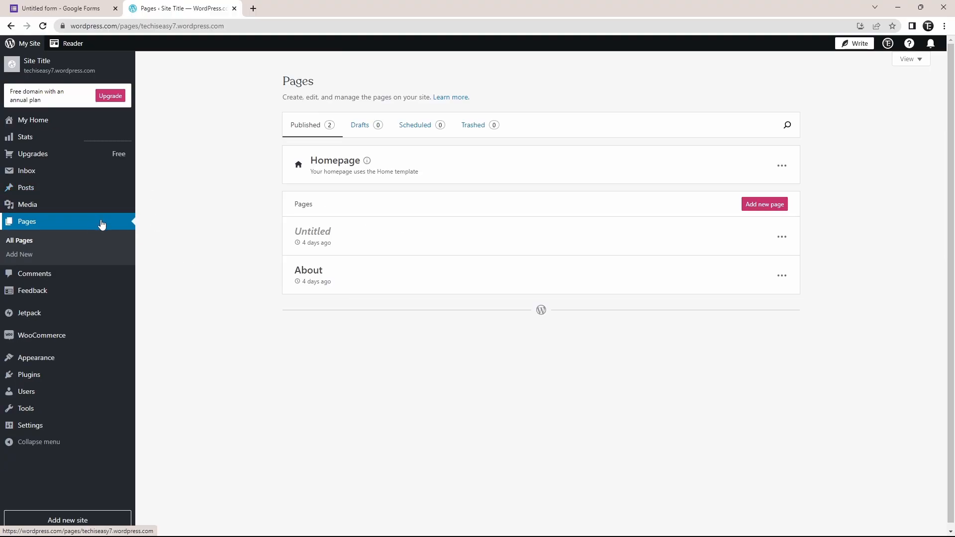
# Add a new blank page to the site and title it "Contact Us"
pyautogui.click(17, 257)
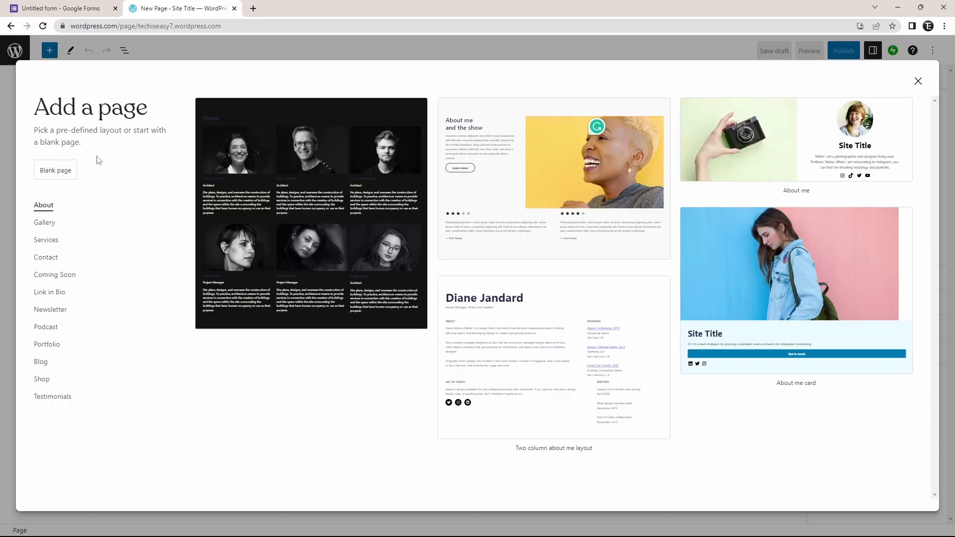
pyautogui.click(41, 173)
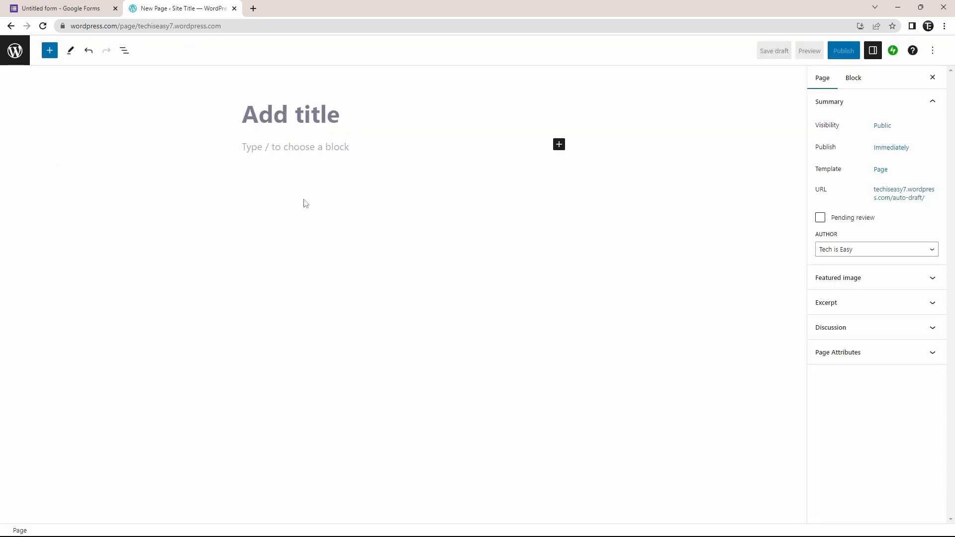
pyautogui.click(266, 116)
pyautogui.write('C')
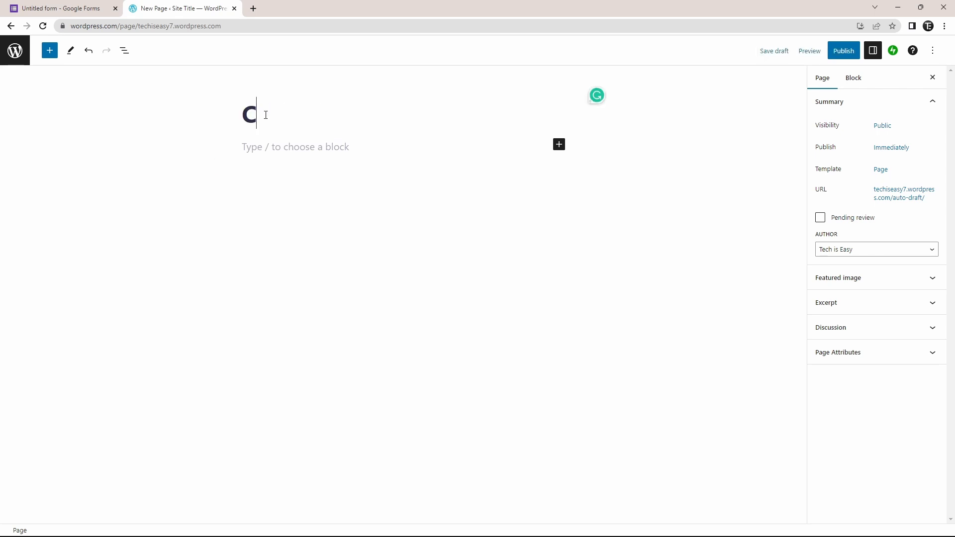
pyautogui.write('ontact Us')
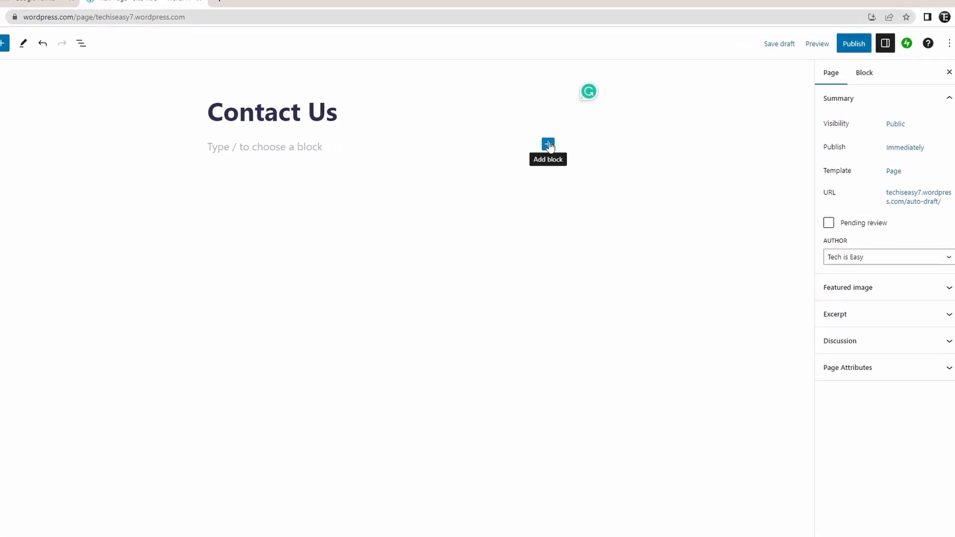
# Add a Custom HTML block below the page title and paste the Google Form's iframe embed code into it
pyautogui.click(548, 144)
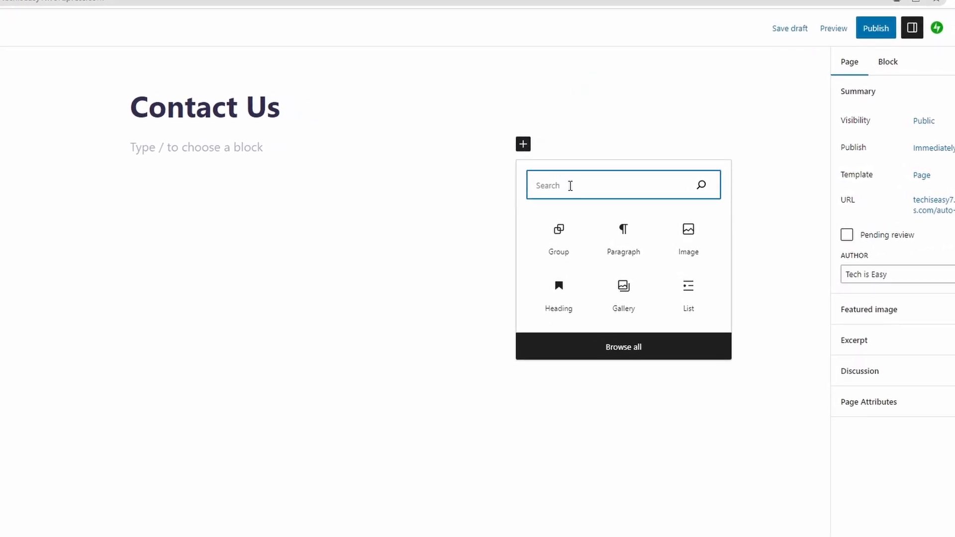
pyautogui.write('html')
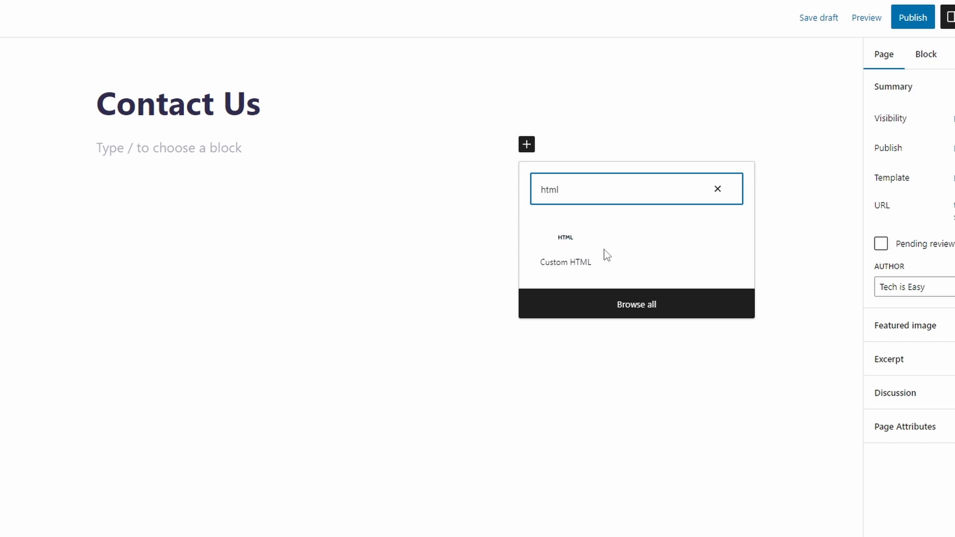
pyautogui.click(564, 247)
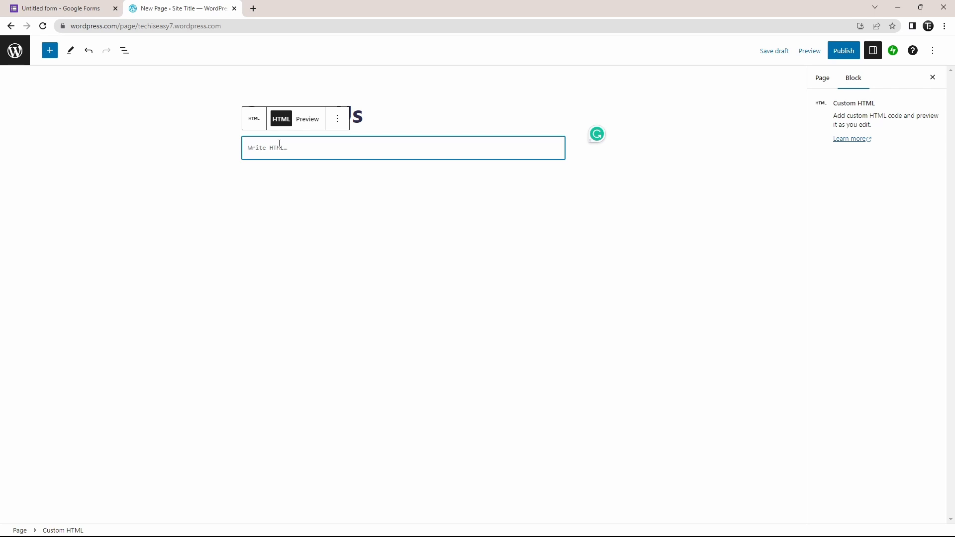
pyautogui.write('<iframe src="https://docs.google.com/forms/d/e/1FAIpQLSf7SnpJRQOtLg3ETz9d--rKl7274UM4GO9-2SvX2jkBqjSDTw/viewform?embedded=true" width="640" height="821" frameborder="0" marginheight="0" marginwidth="0">Loading…</iframe>')
pyautogui.click(611, 162)
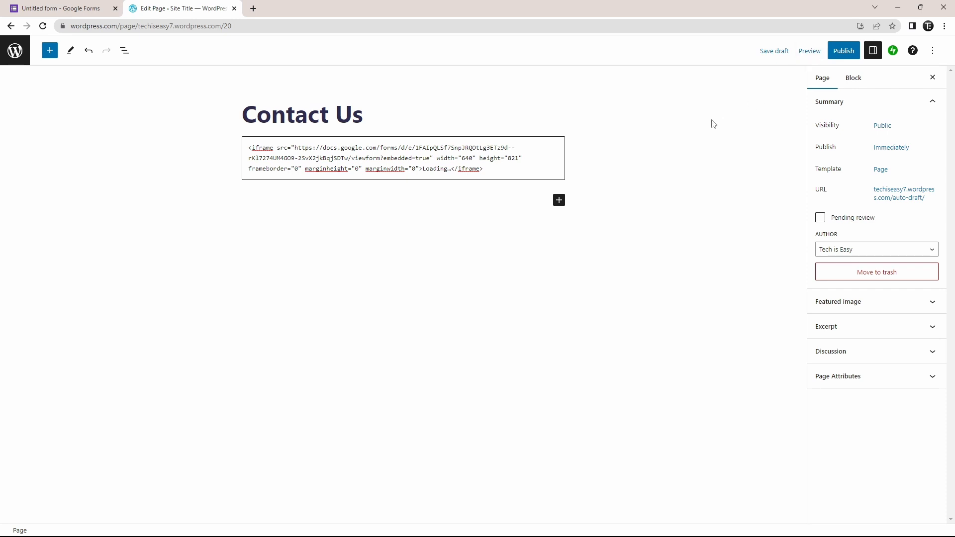
# Preview the Contact Us page and examine how the embedded form and its scrollbar are displayed
pyautogui.click(810, 54)
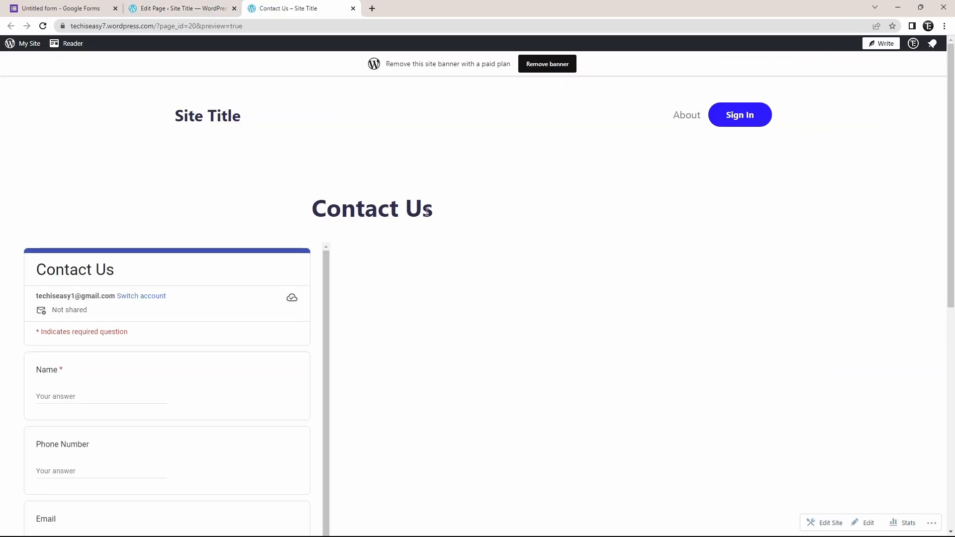
pyautogui.doubleClick(317, 216)
pyautogui.moveTo(502, 214); pyautogui.dragTo(407, 251)
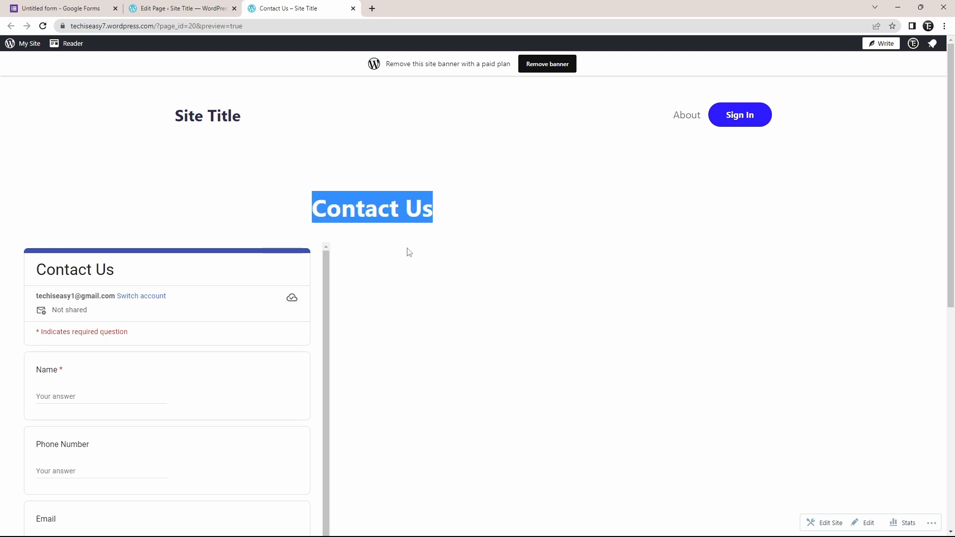
pyautogui.click(423, 229)
pyautogui.scroll(-2, 399, 219)
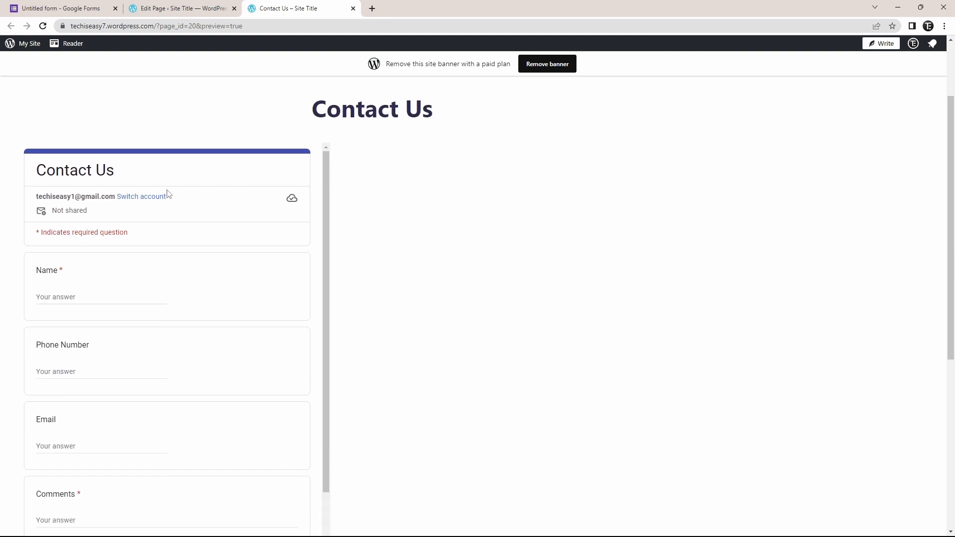
pyautogui.scroll(-1, 386, 233)
pyautogui.scroll(1, 385, 233)
pyautogui.click(435, 247)
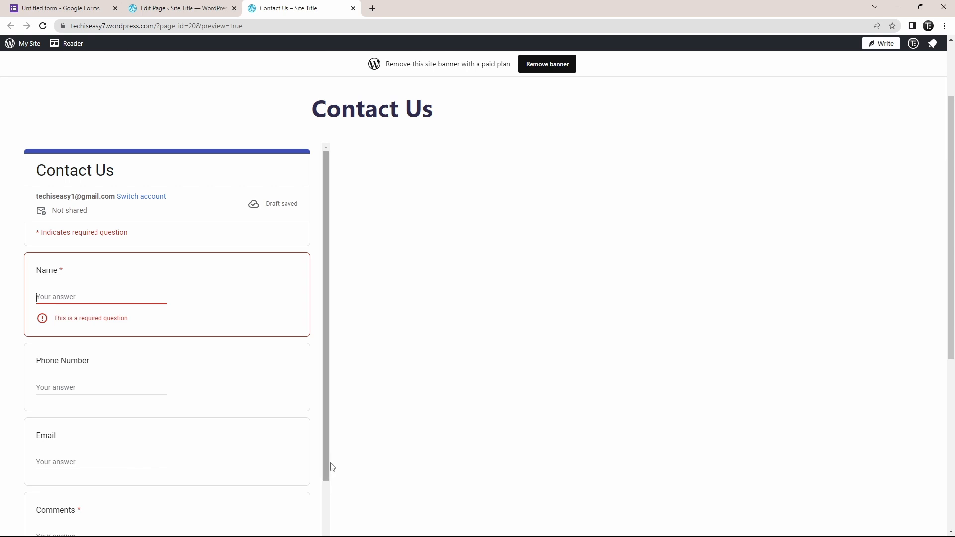
pyautogui.scroll(-2, 422, 255)
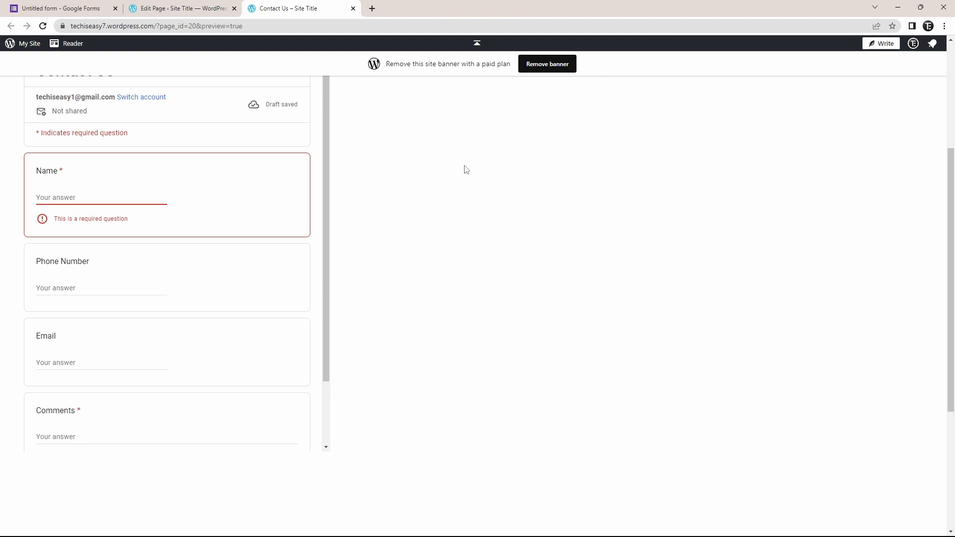
# Return to the page editor and set the iframe's height to 1021 in the embed code
pyautogui.click(199, 9)
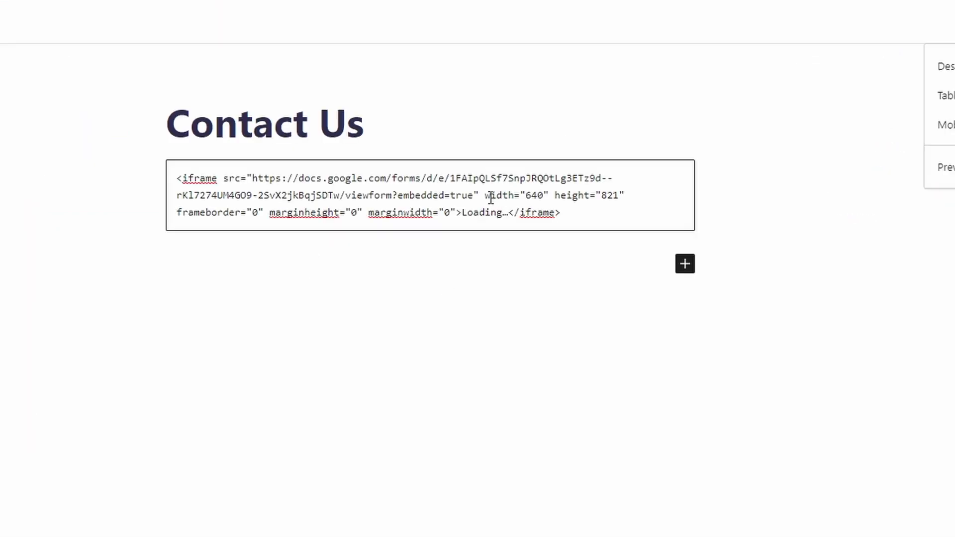
pyautogui.click(608, 196)
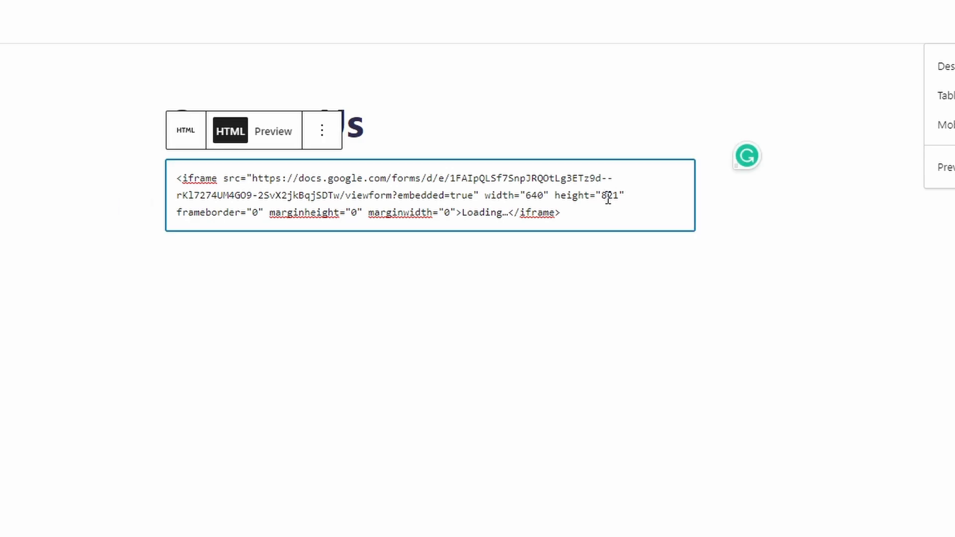
pyautogui.press('BackSpace')
pyautogui.write('13')
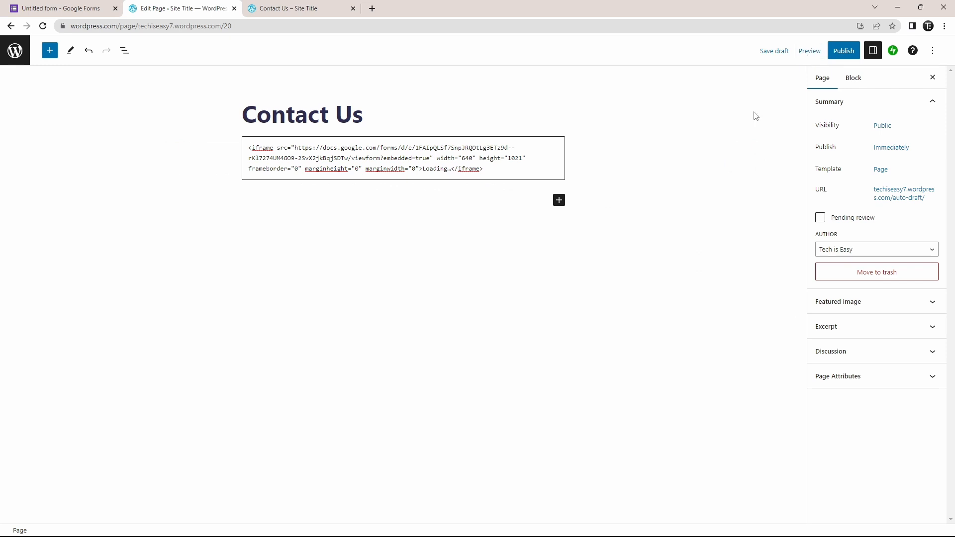
# Preview the page again and check the embedded form's layout from its heading down to the Submit button
pyautogui.click(809, 51)
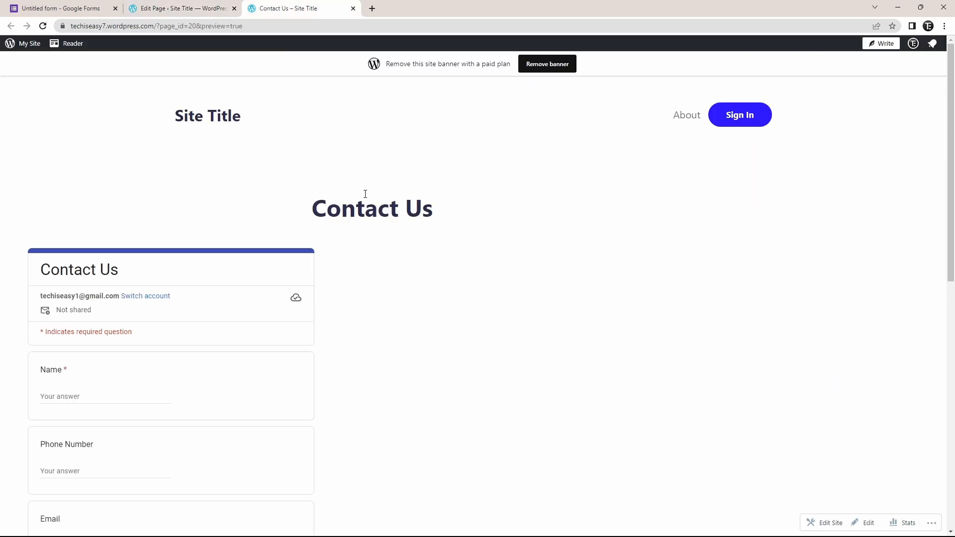
pyautogui.scroll(-6, 365, 194)
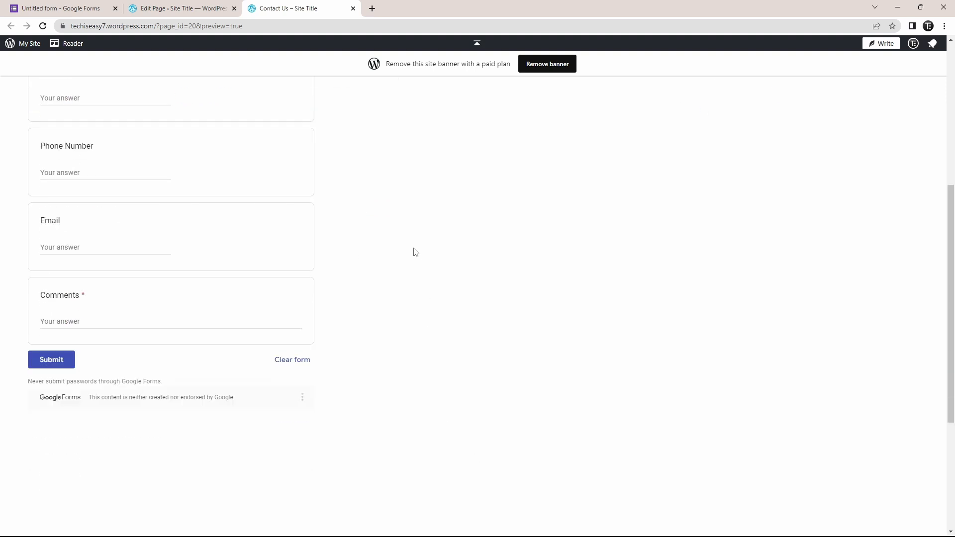
pyautogui.scroll(4, 403, 199)
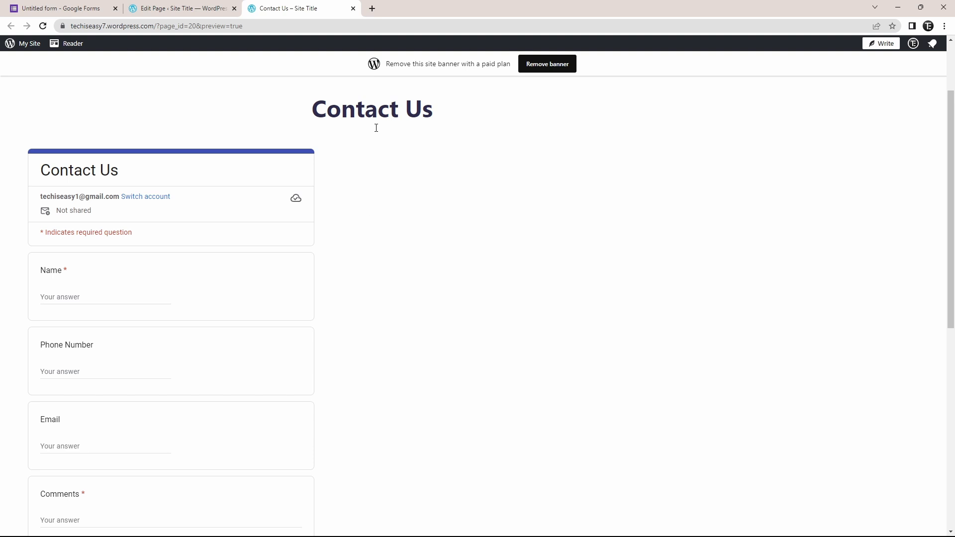
# Fill in the embedded form with a name, "-" as phone number, an e-mail address and the comment "Hello", and submit it
pyautogui.scroll(-1, 272, 215)
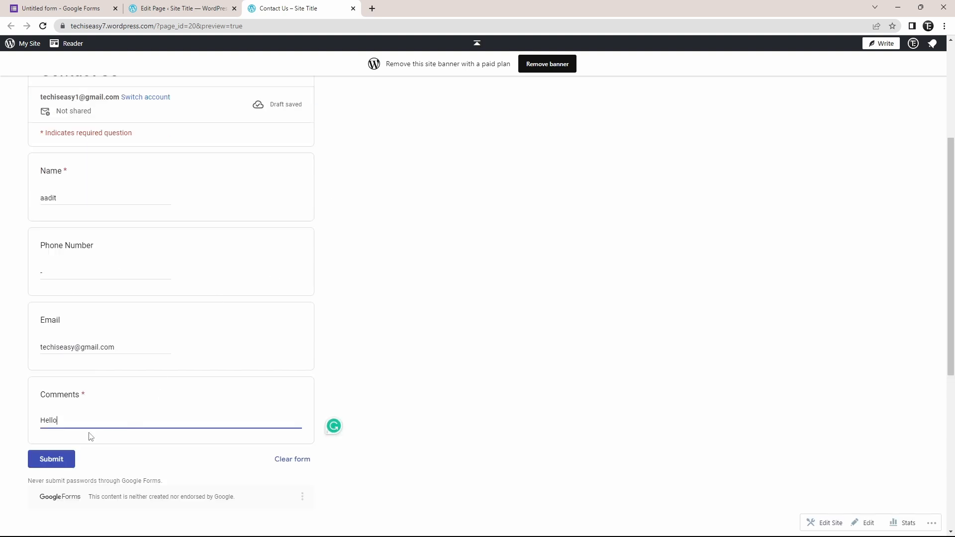
pyautogui.click(51, 462)
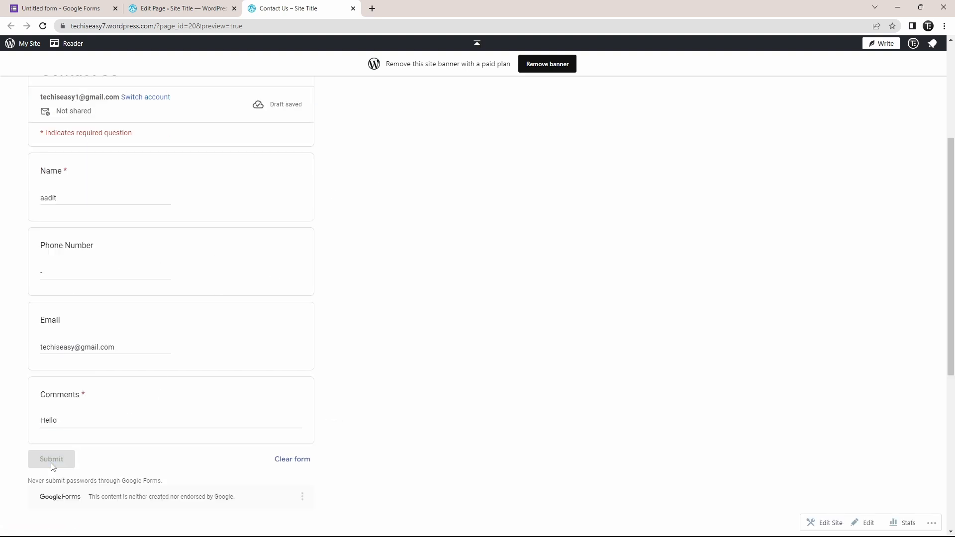
pyautogui.scroll(4, 296, 262)
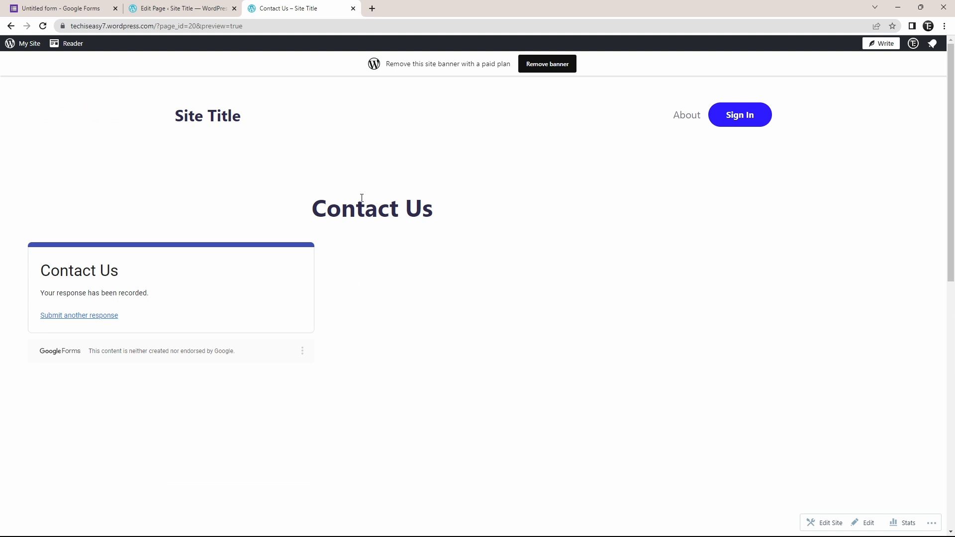
# Switch to the form in Google Forms and review its responses by summary, question and individual, ending on the summary
pyautogui.hotkey('ctrl', '1')
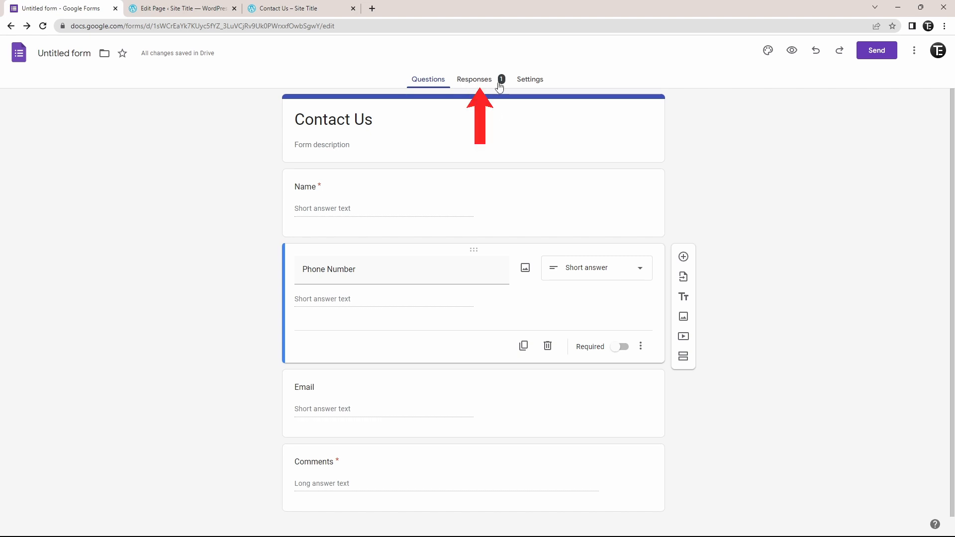
pyautogui.click(483, 84)
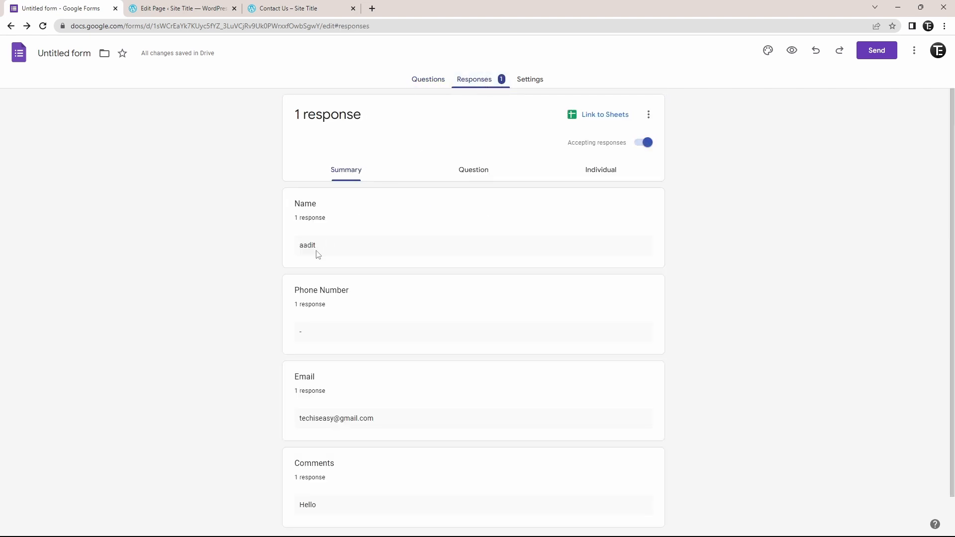
pyautogui.scroll(-1, 393, 210)
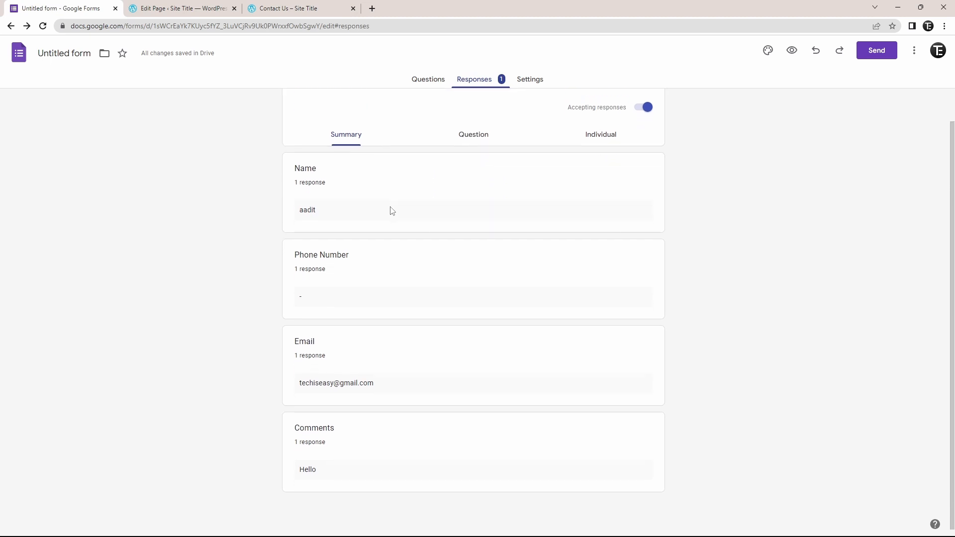
pyautogui.scroll(1, 393, 211)
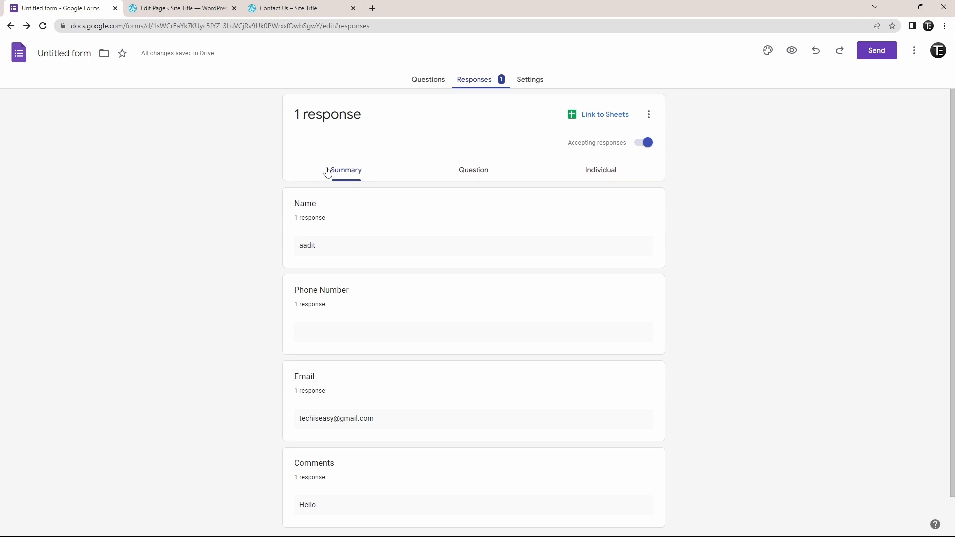
pyautogui.click(475, 174)
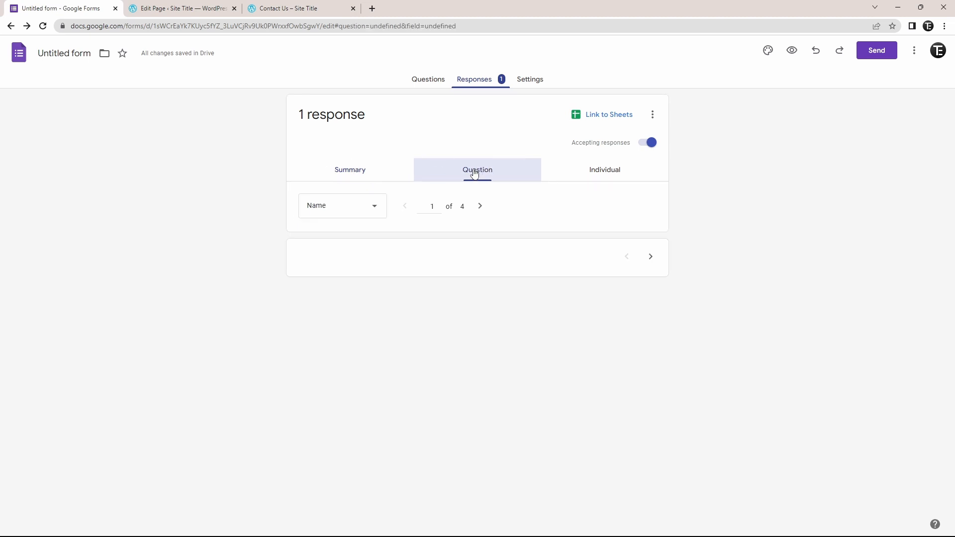
pyautogui.click(604, 178)
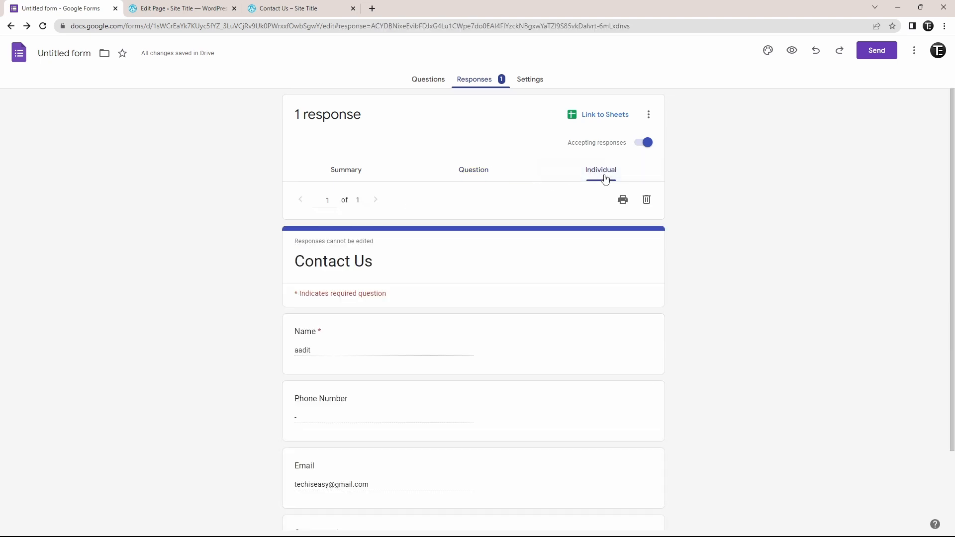
pyautogui.click(333, 174)
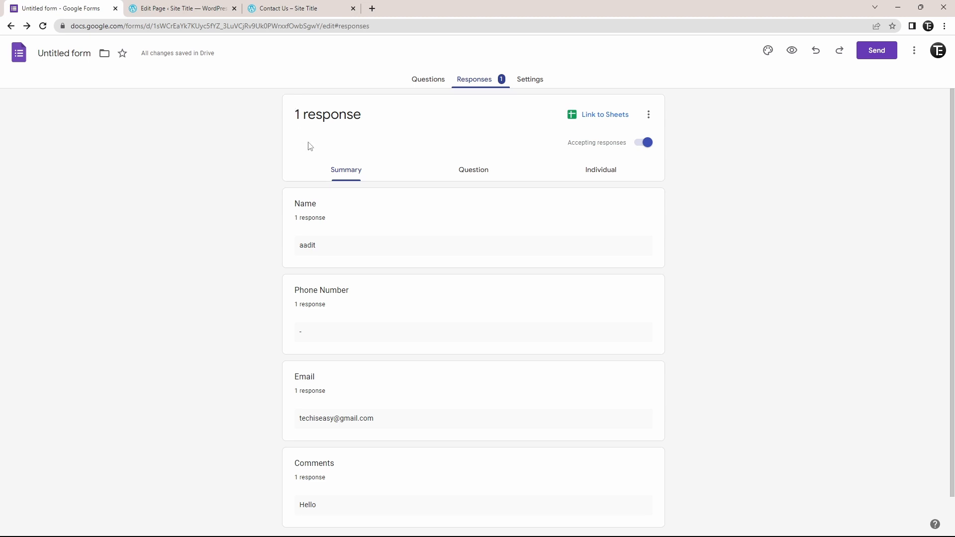
# Link the form's responses to a new spreadsheet named "Website (Responses)"
pyautogui.click(616, 117)
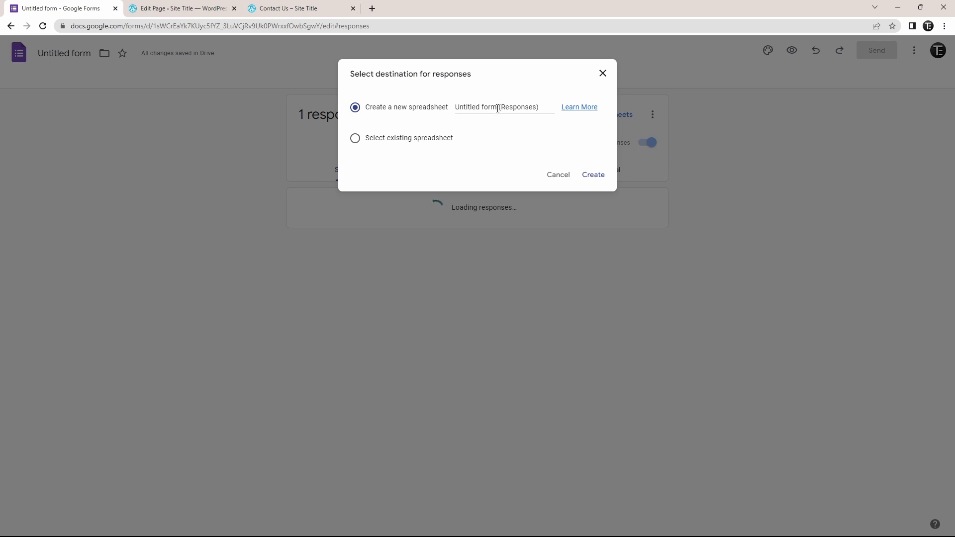
pyautogui.moveTo(497, 107); pyautogui.dragTo(437, 115)
pyautogui.write('Website')
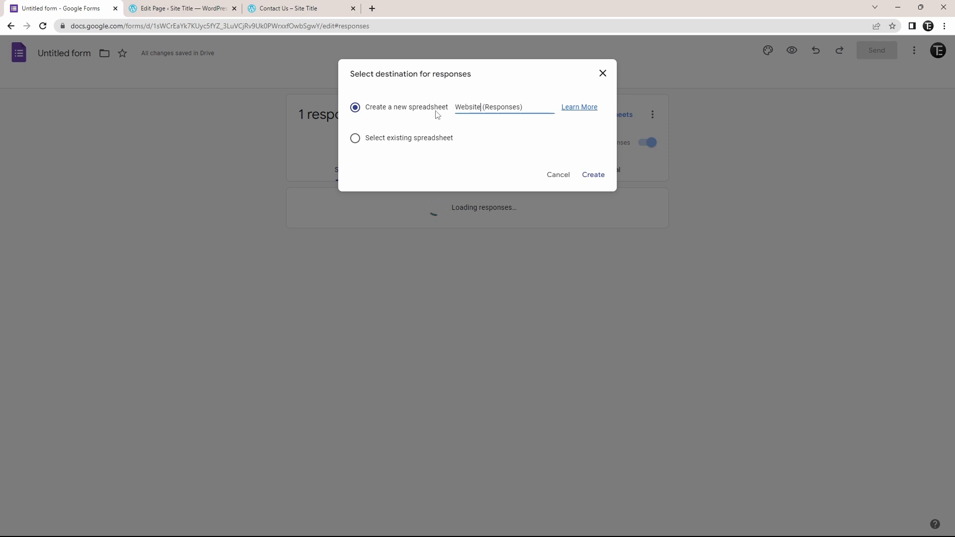
pyautogui.click(592, 176)
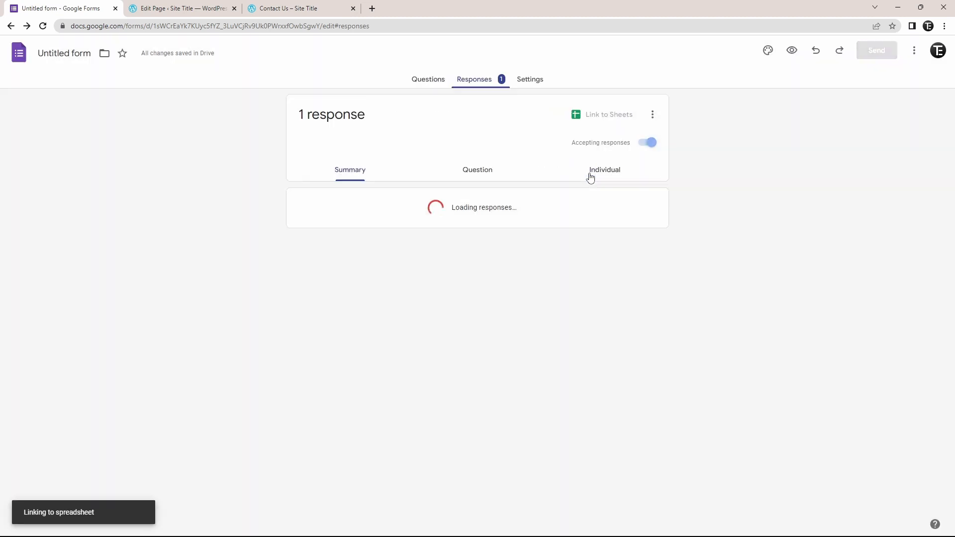